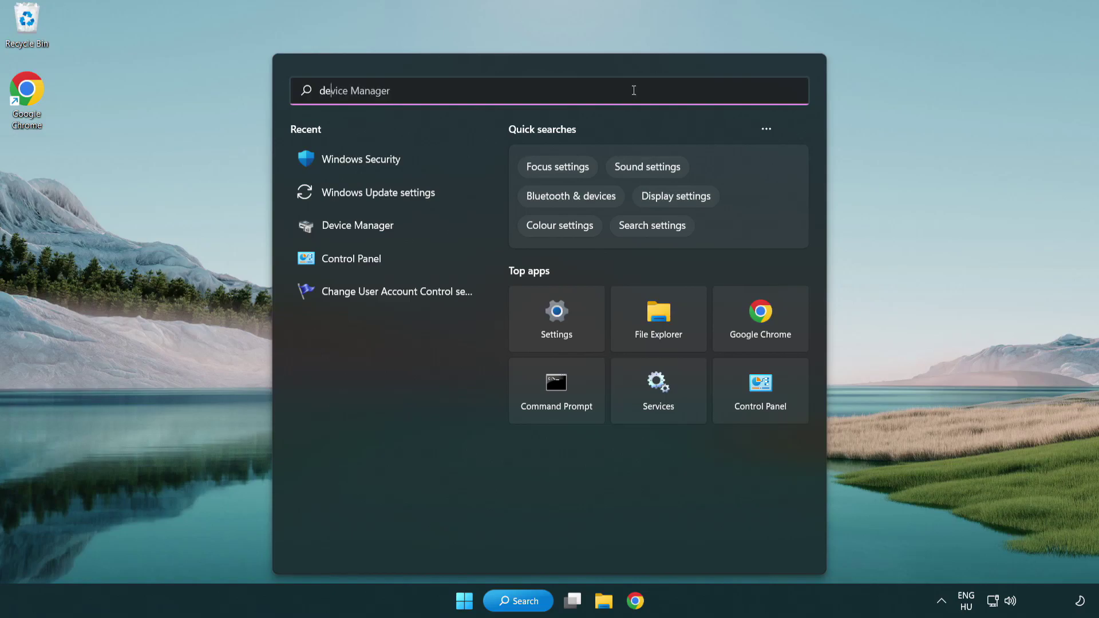
- Search Windows for Device Manager, open it and select the VMware SVGA 3D adapter under Display adapters
type("nager")
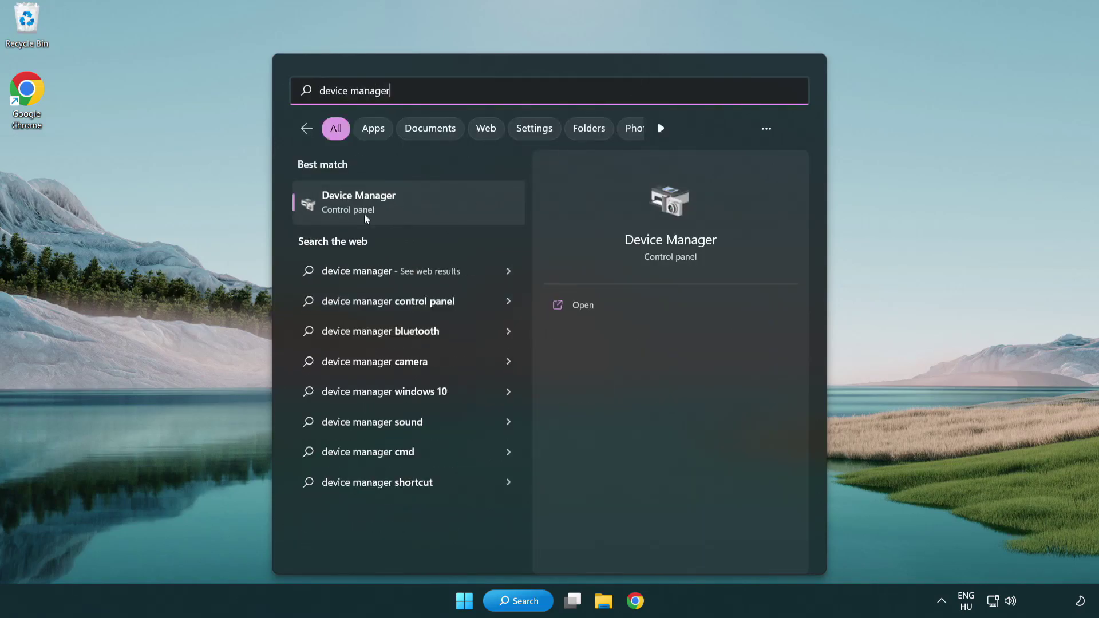
left_click(439, 208)
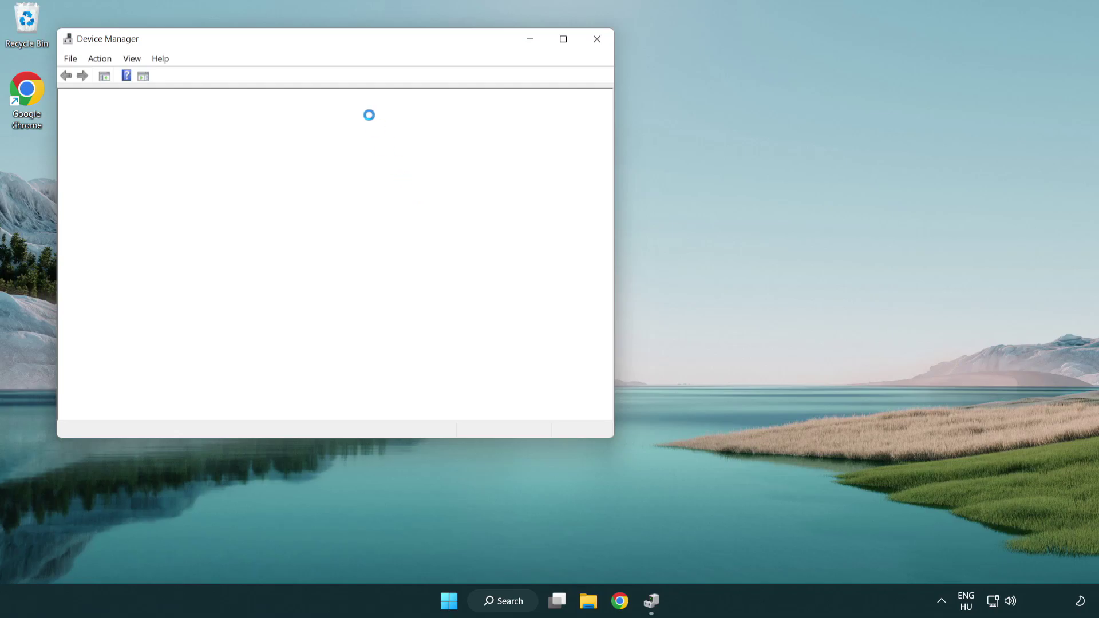
left_click_drag(303, 47, 484, 110)
left_click(309, 229)
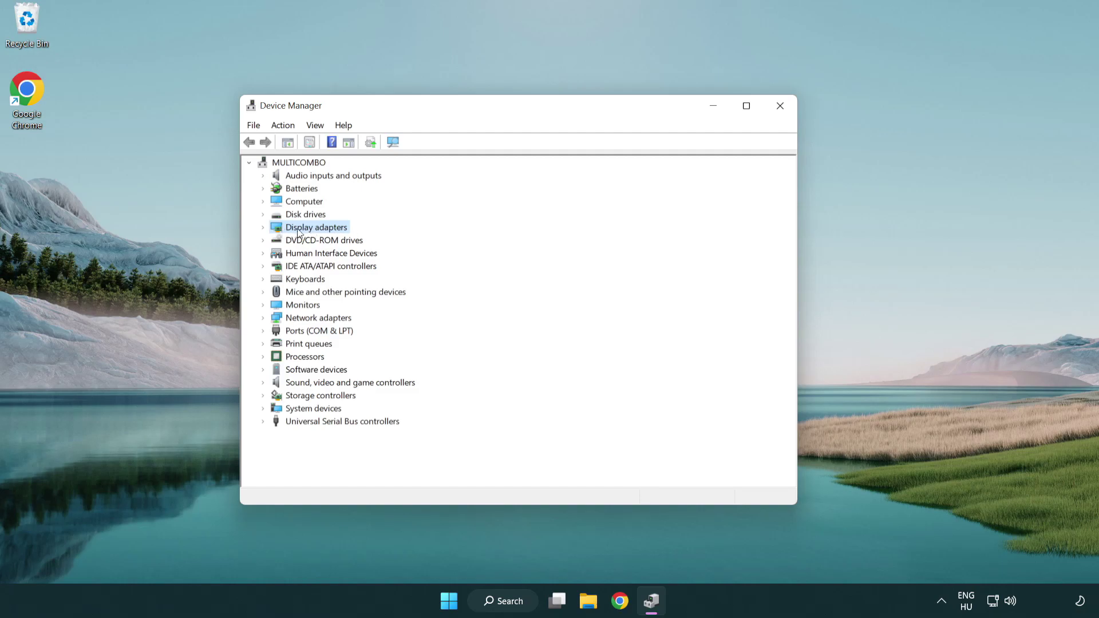
left_click(263, 227)
left_click(326, 243)
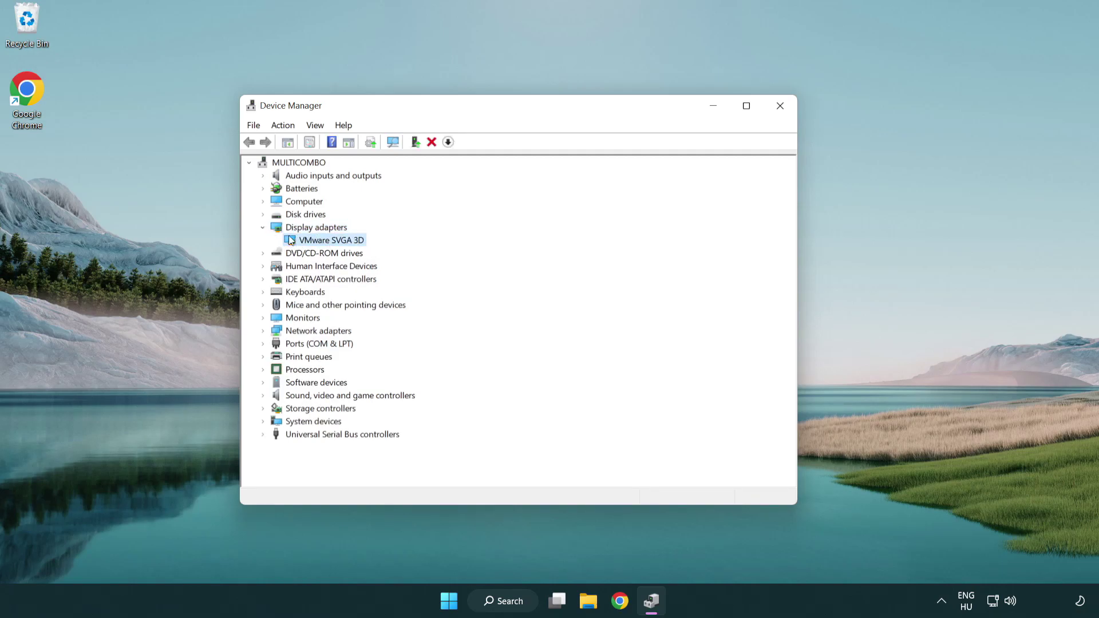
- Update the VMware SVGA 3D driver using the automatic driver search, and close Device Manager
right_click(328, 245)
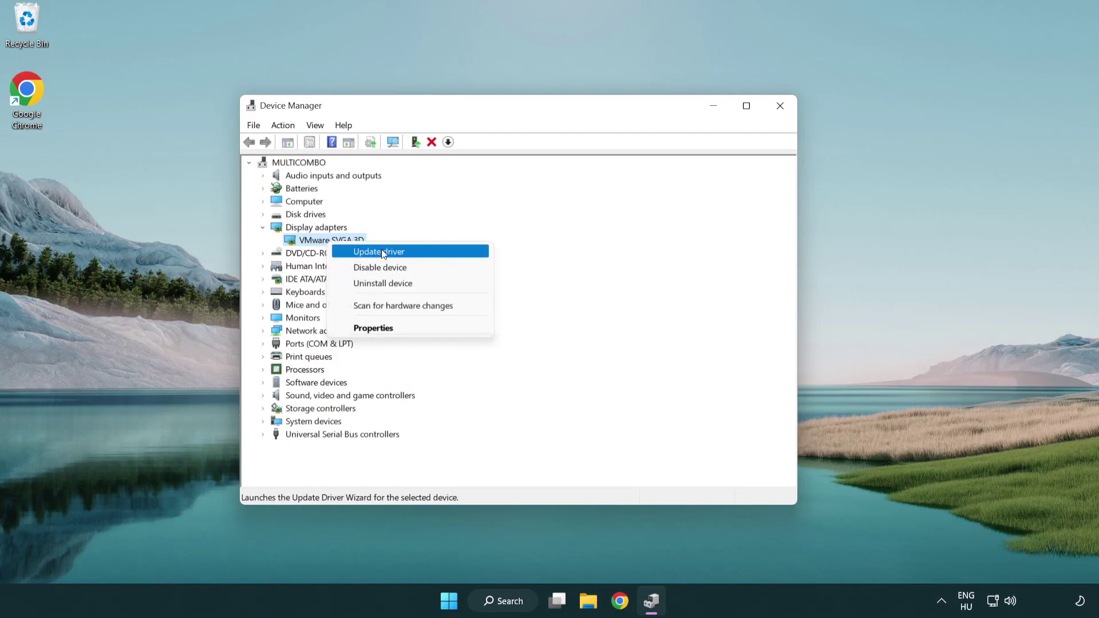
left_click(434, 253)
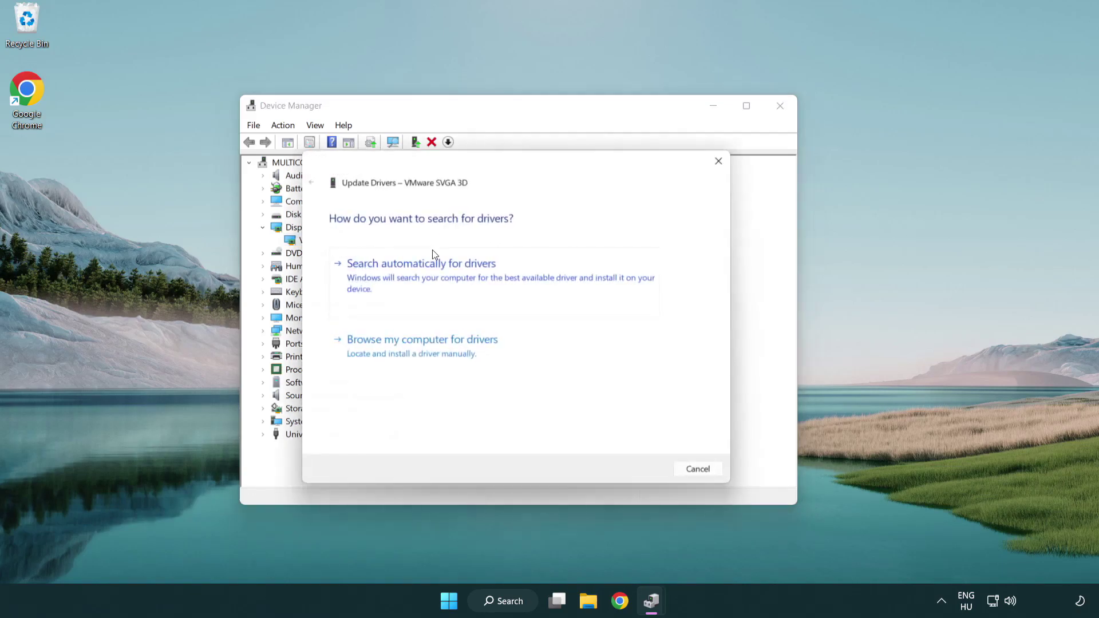
left_click_drag(458, 167, 480, 160)
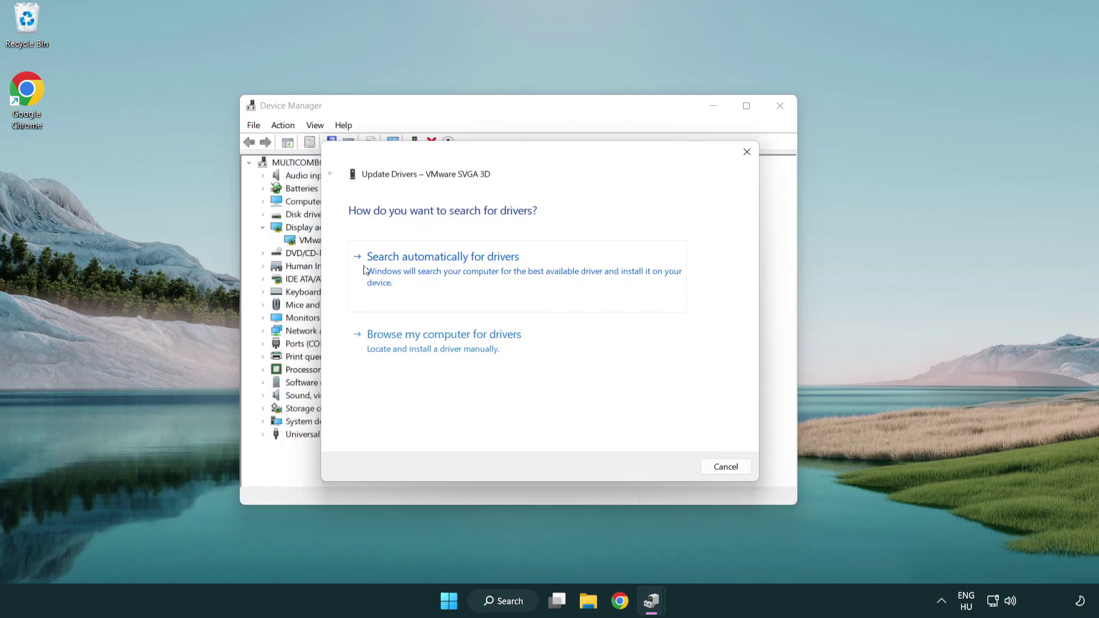
left_click(483, 273)
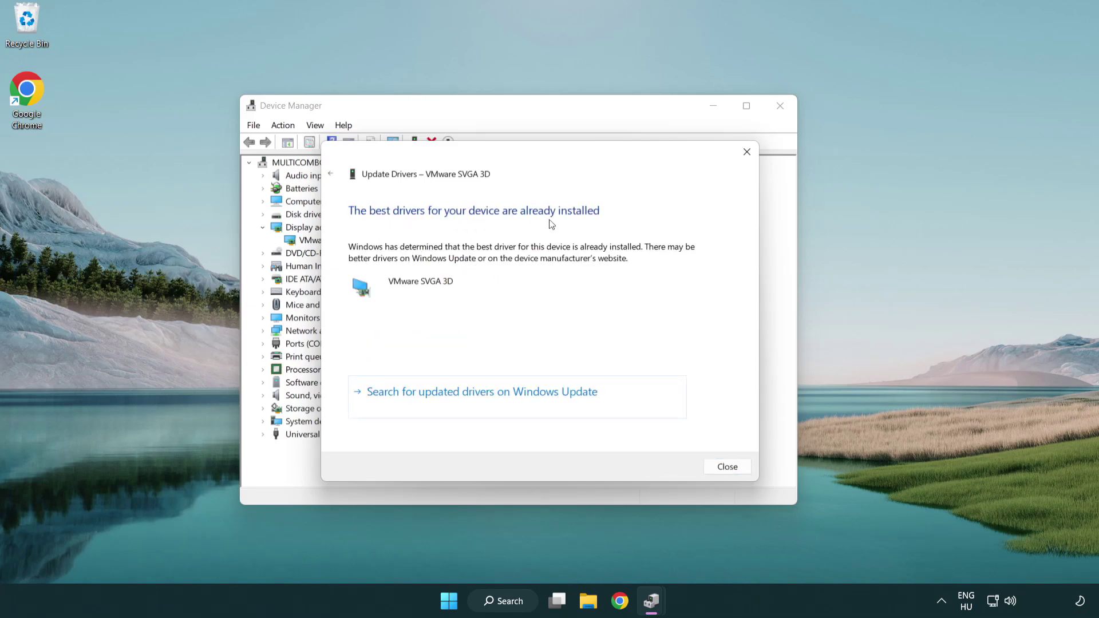
left_click(728, 468)
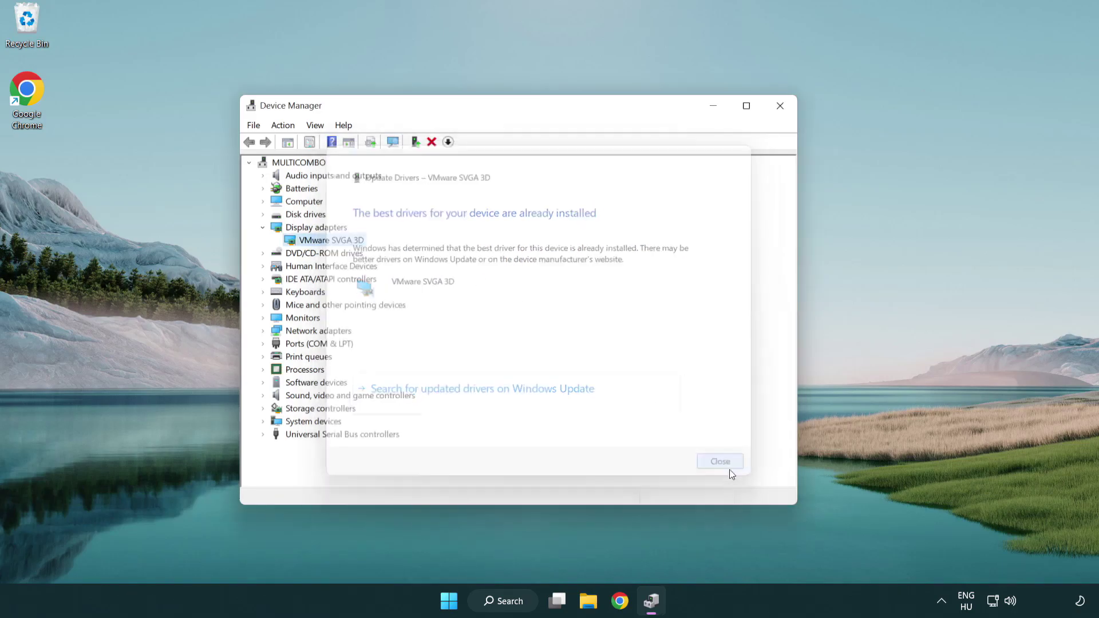
left_click(782, 110)
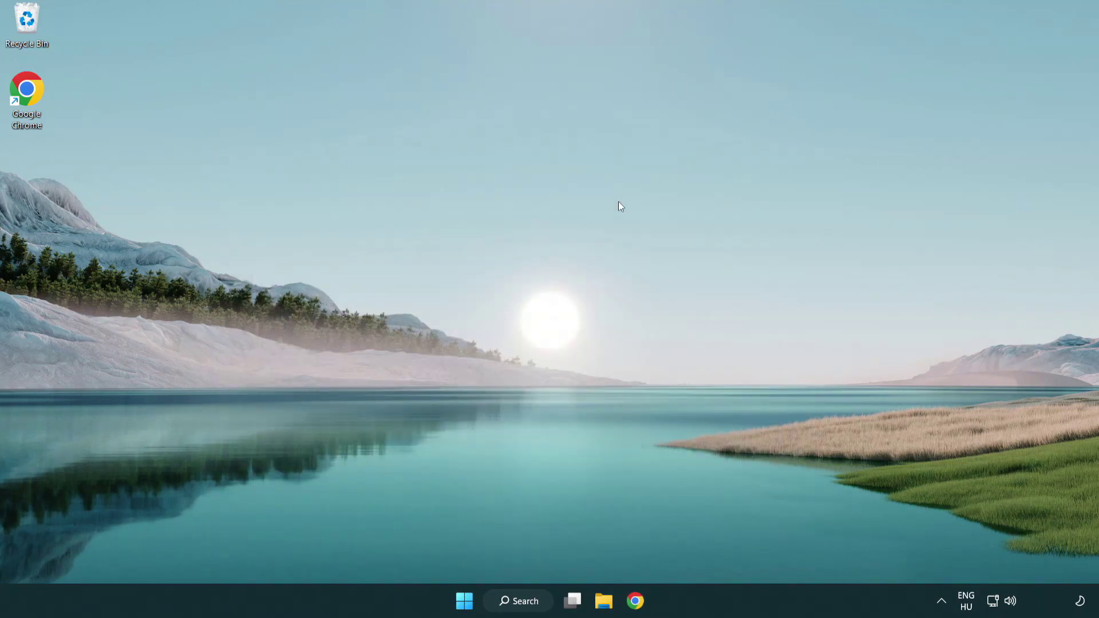
- Open the Windows Update settings, check for updates and close Settings
left_click(530, 600)
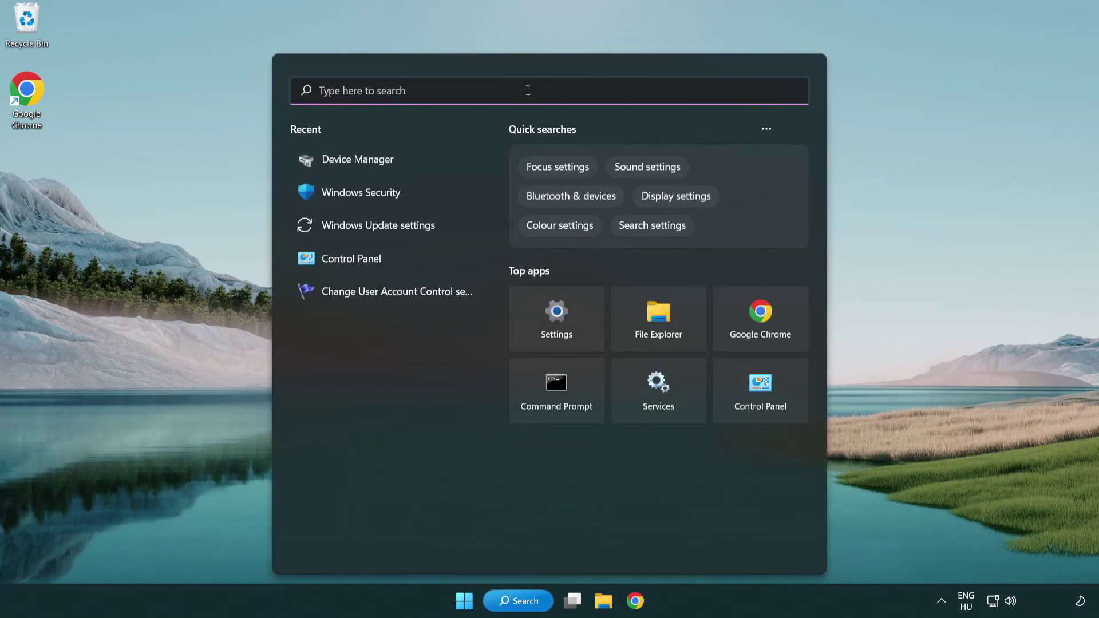
type("update")
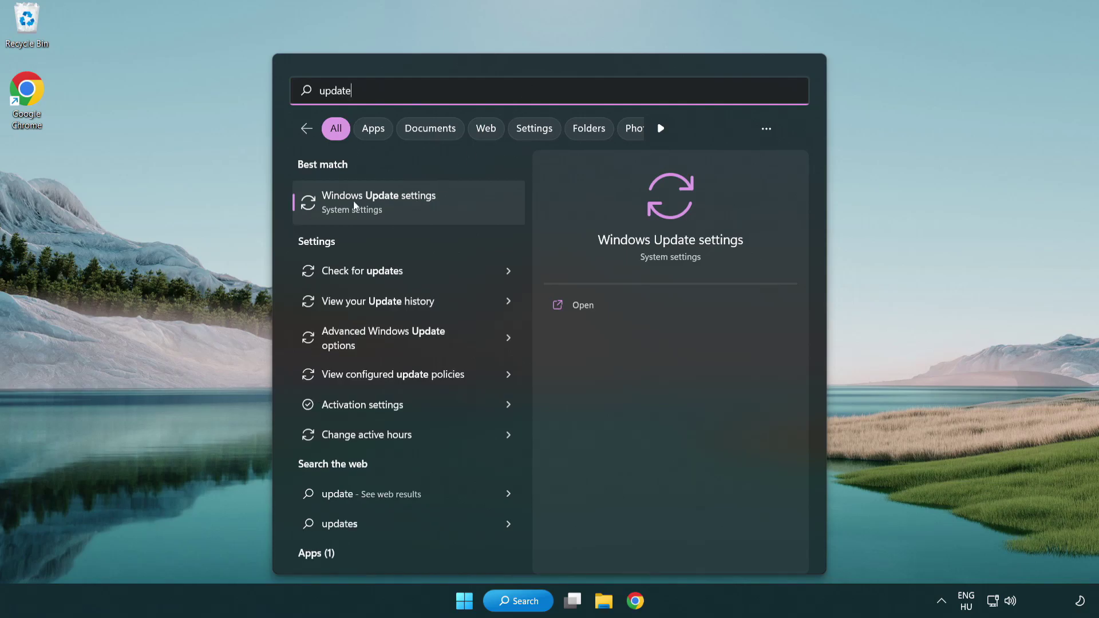
left_click(429, 208)
left_click(428, 207)
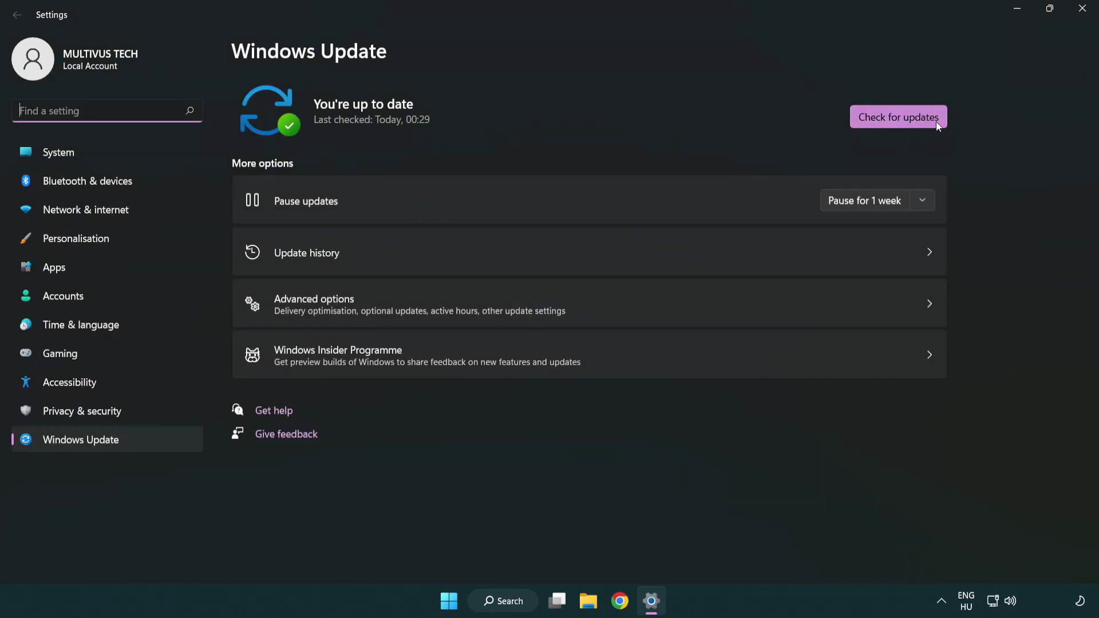
left_click(920, 123)
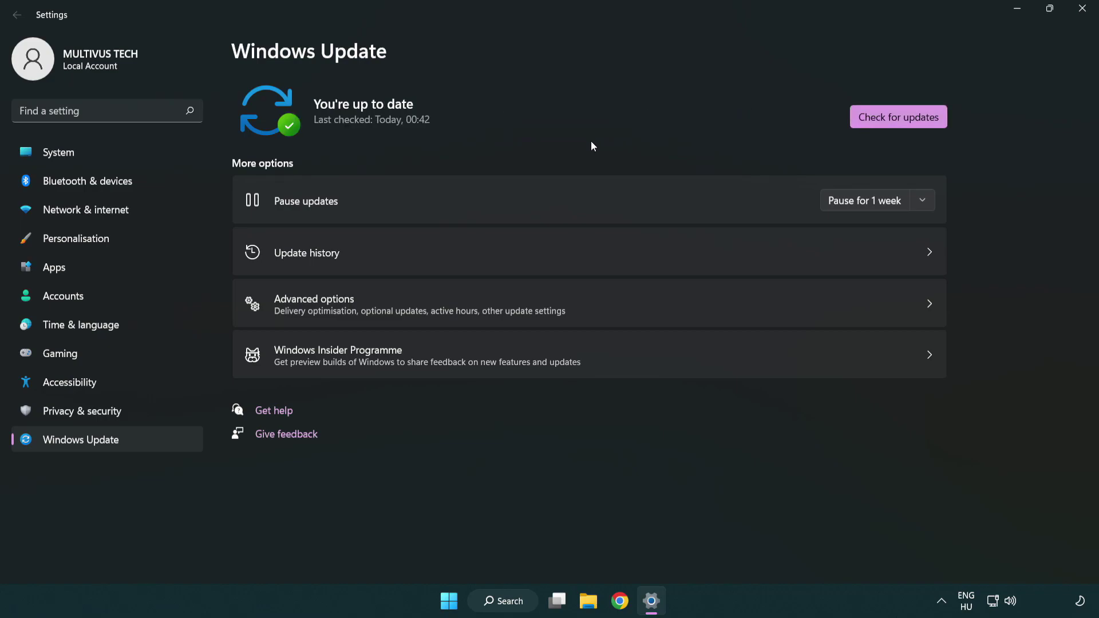
left_click(1081, 10)
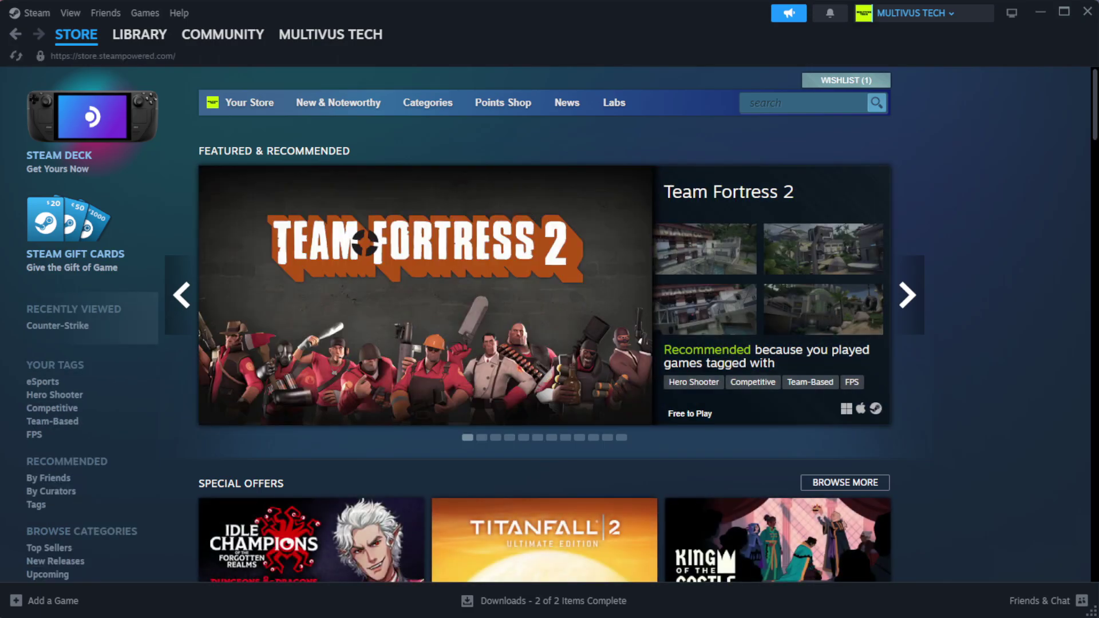
- In the Steam library, verify the integrity of the installed files of the favorite game YOUR NOT WORKING GAME
mouse_move(142, 41)
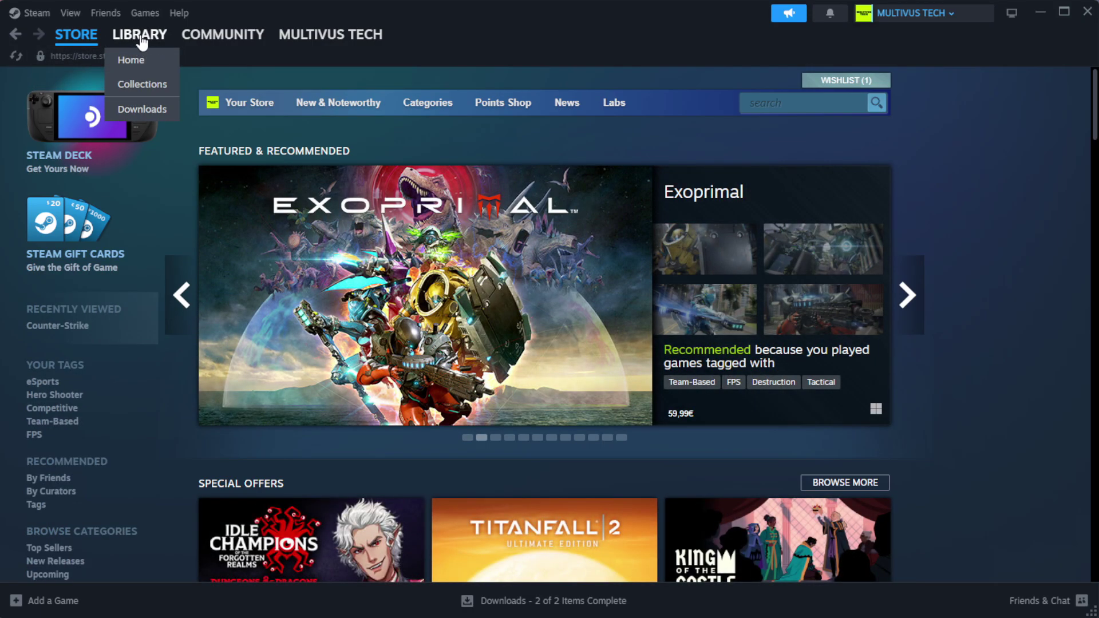
left_click(158, 62)
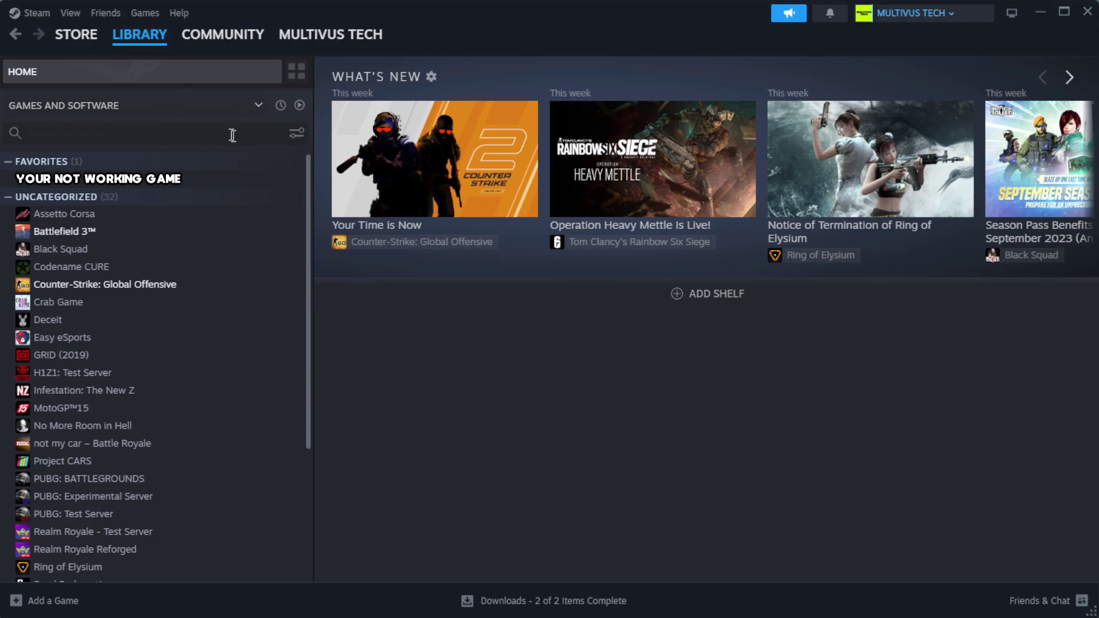
right_click(270, 182)
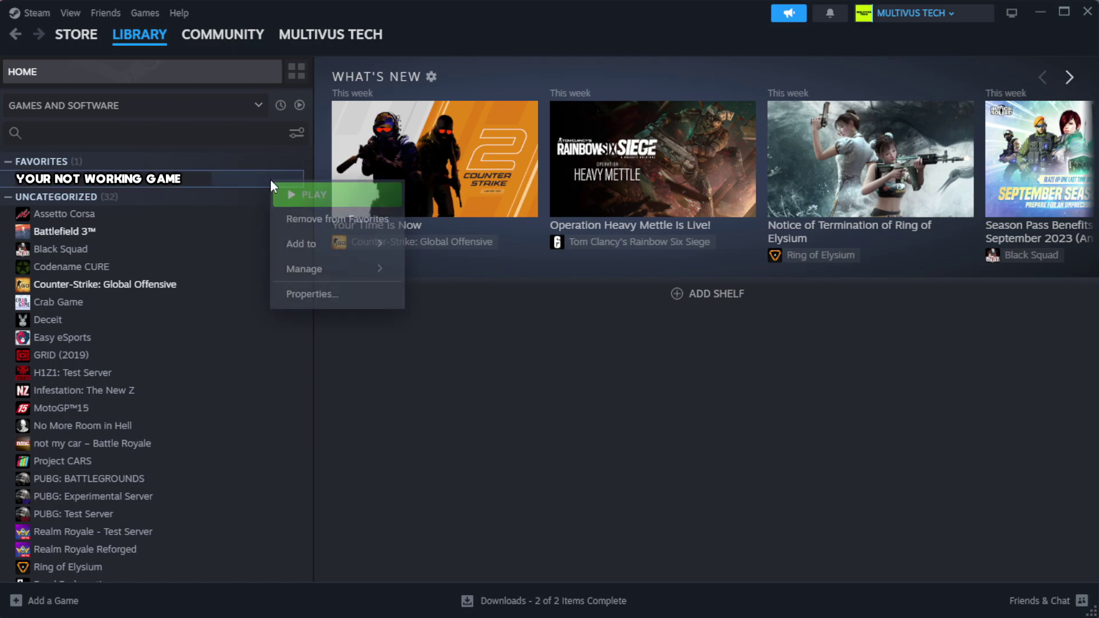
left_click(349, 299)
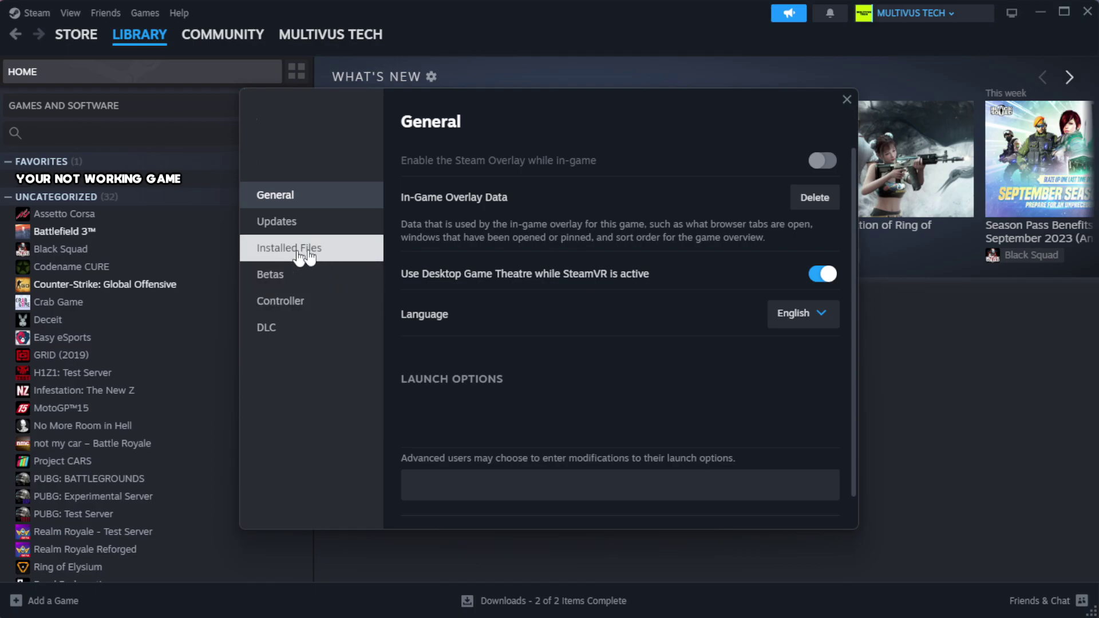
left_click(360, 261)
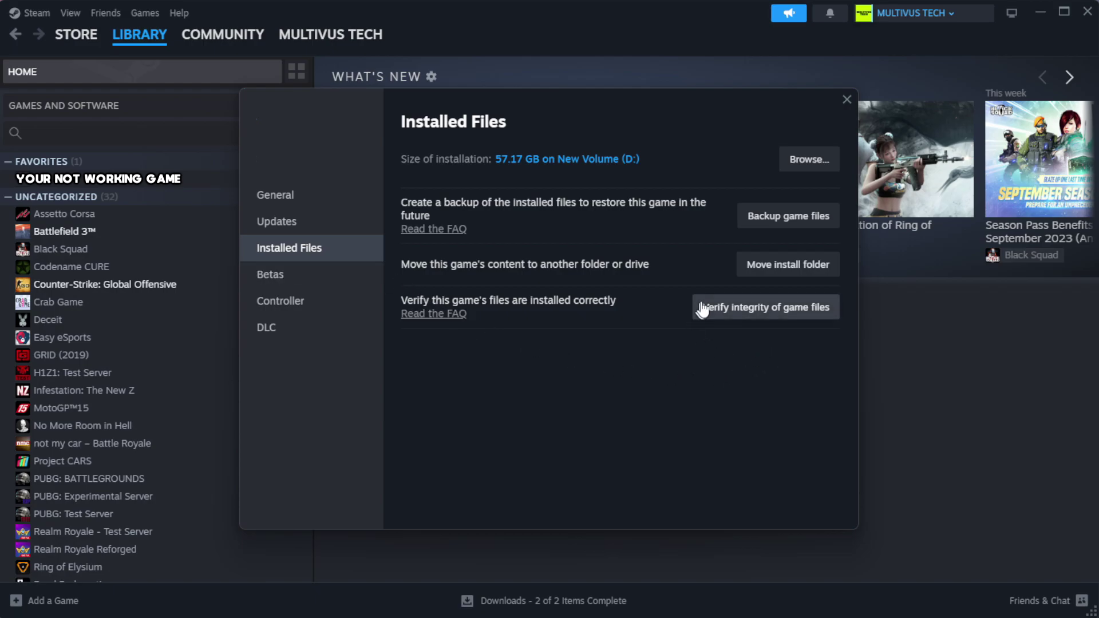
left_click(773, 319)
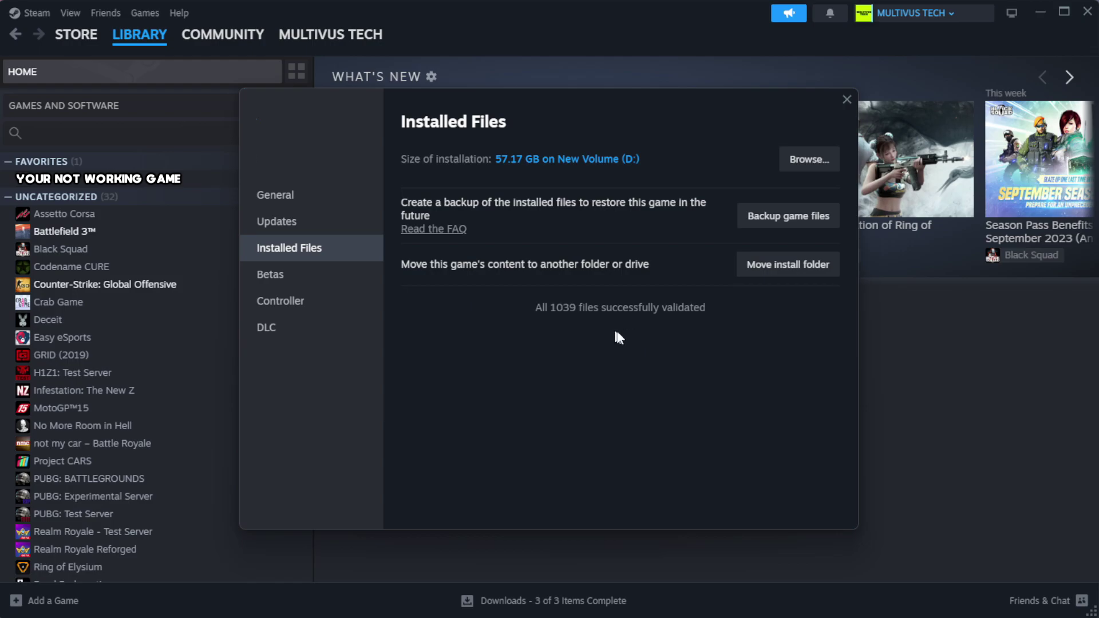
- Browse to the game's installation folder and open the properties of the YOUR NOT WORKING GAME shortcut
left_click(807, 171)
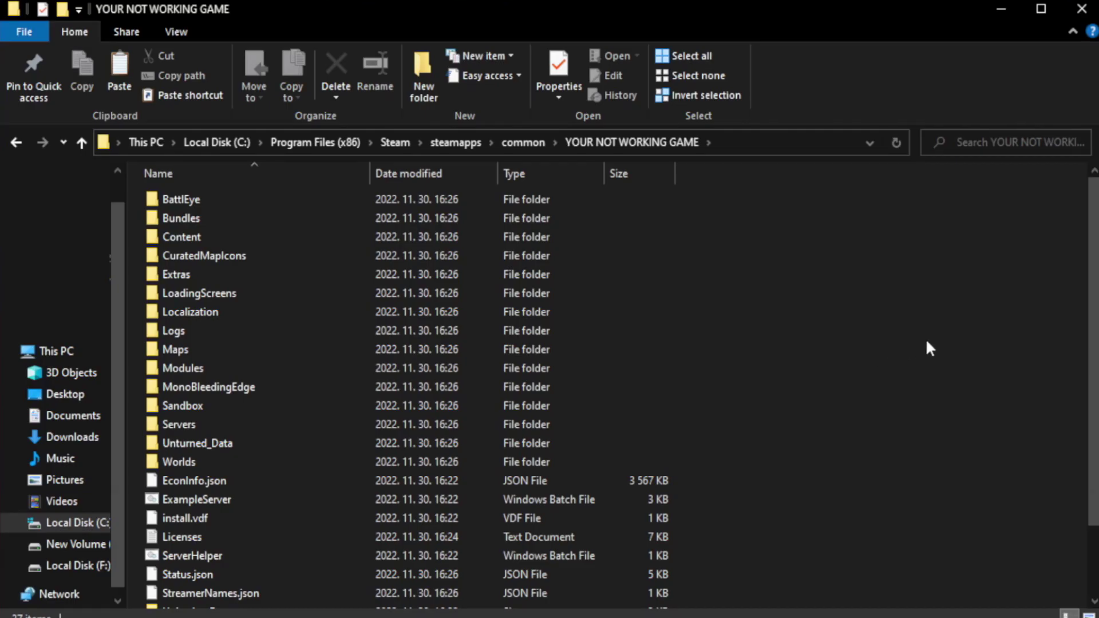
left_click_drag(1095, 314, 1096, 381)
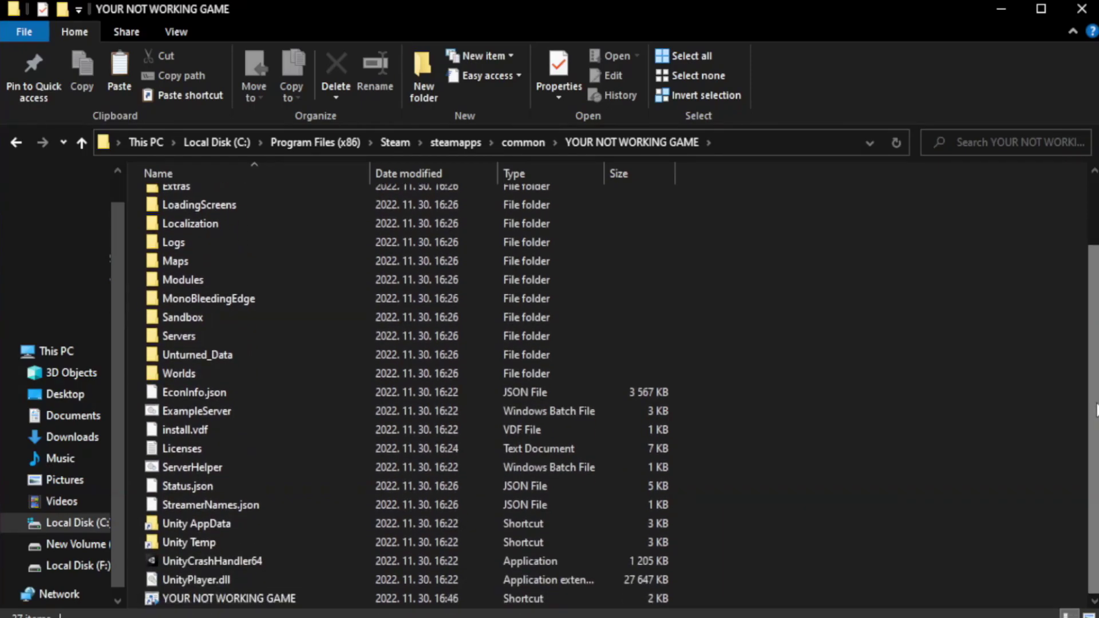
left_click(436, 599)
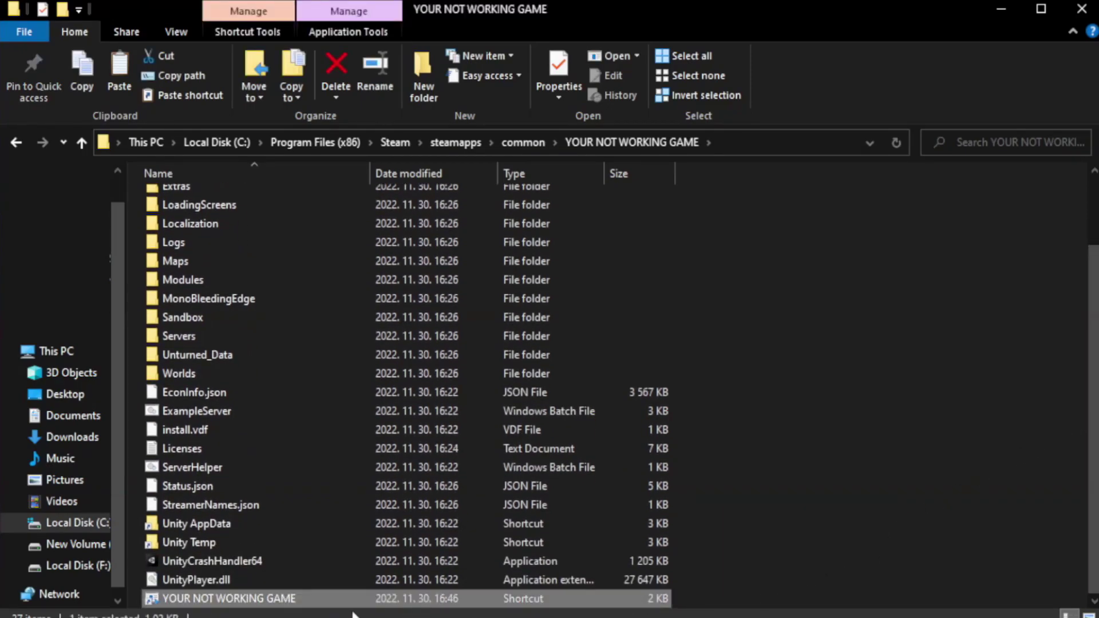
right_click(367, 603)
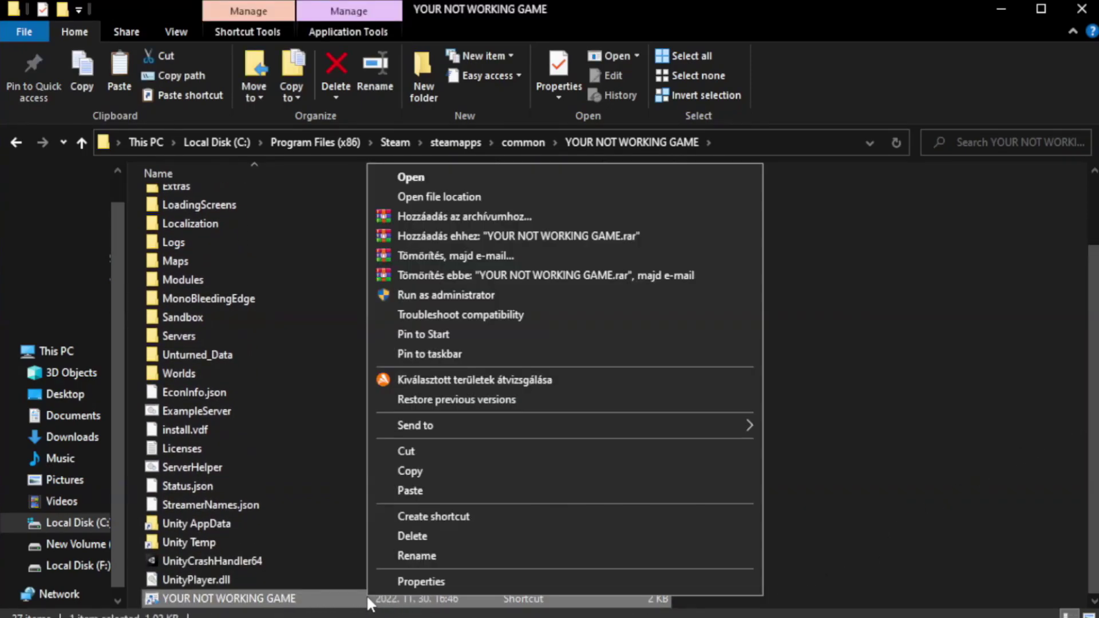
left_click(562, 582)
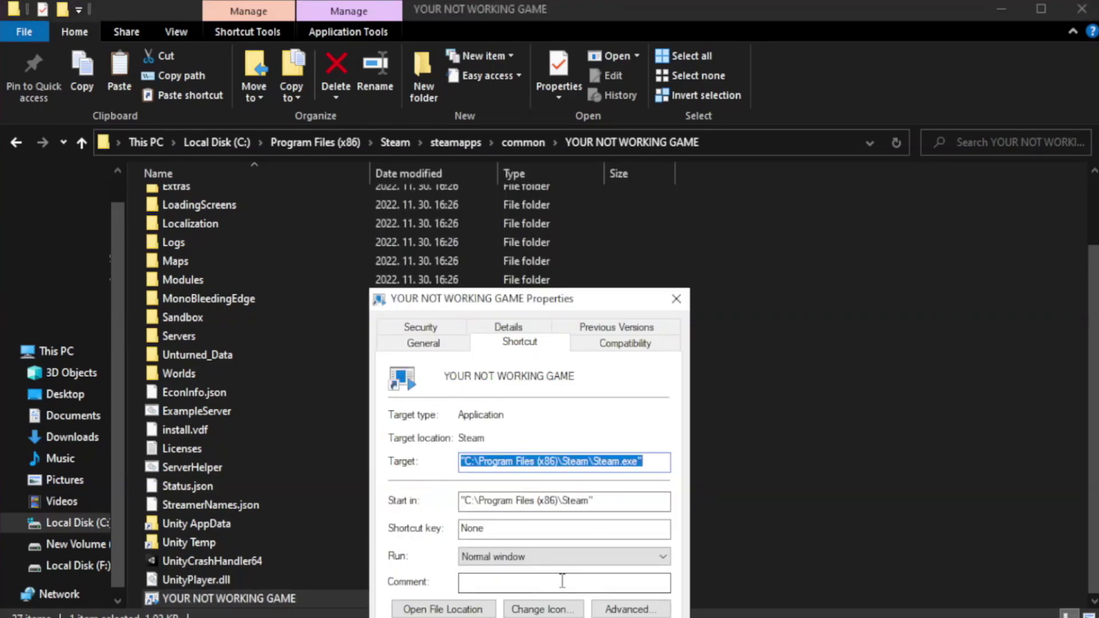
left_click_drag(552, 305, 552, 112)
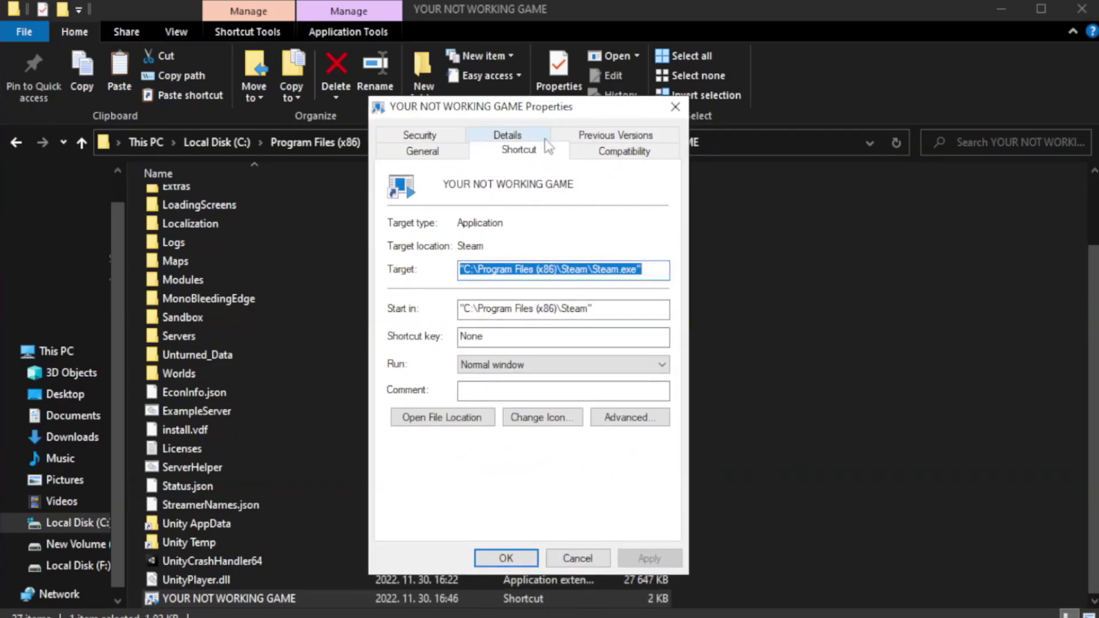
- Enable compatibility mode for the game shortcut and set it to Windows 8
left_click(622, 162)
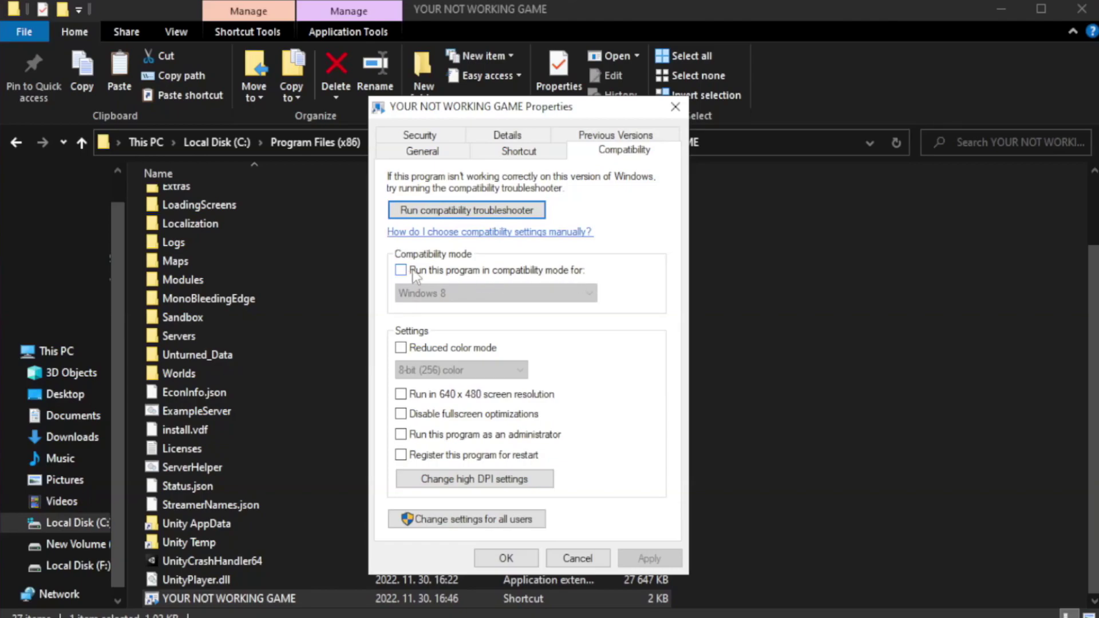
left_click(436, 273)
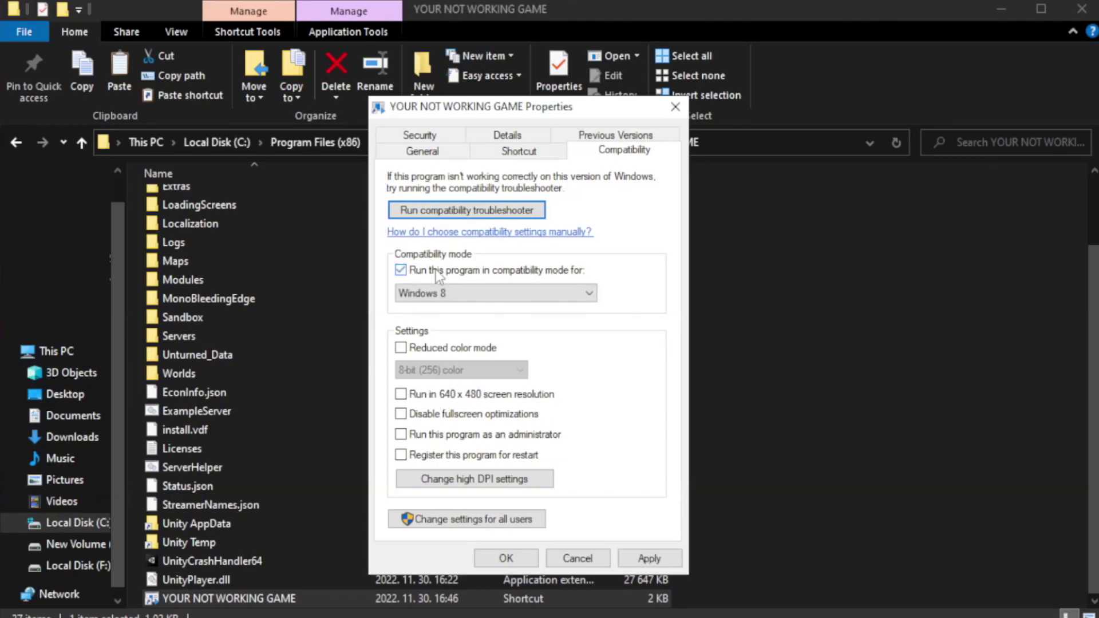
left_click(496, 294)
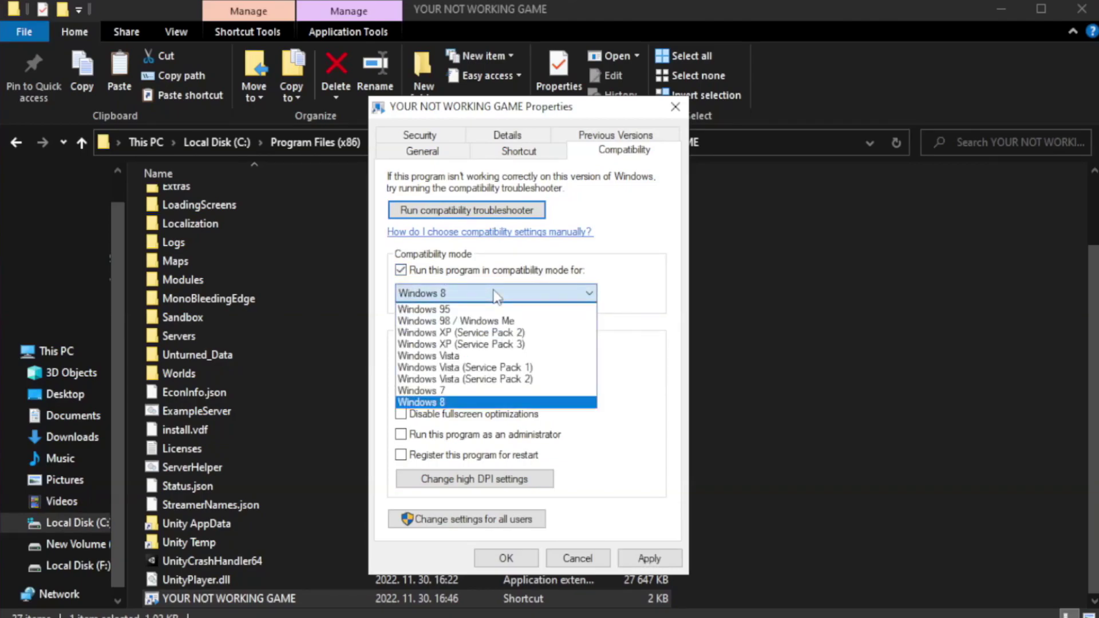
left_click(466, 403)
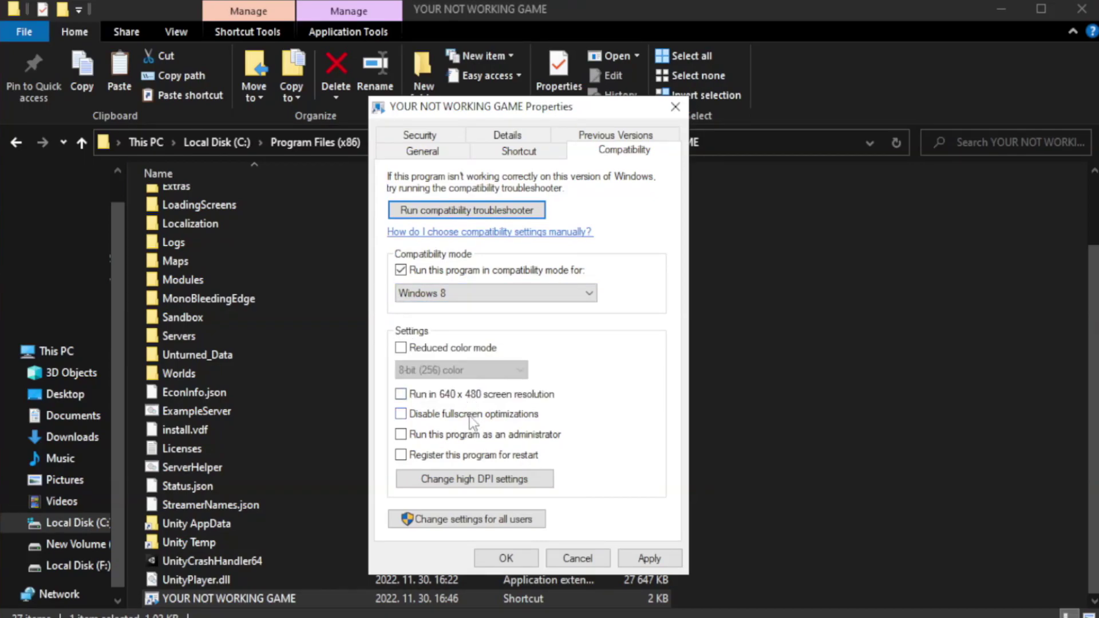
- Disable fullscreen optimizations and enable running the game as an administrator, apply the settings and close the game folder
left_click(428, 418)
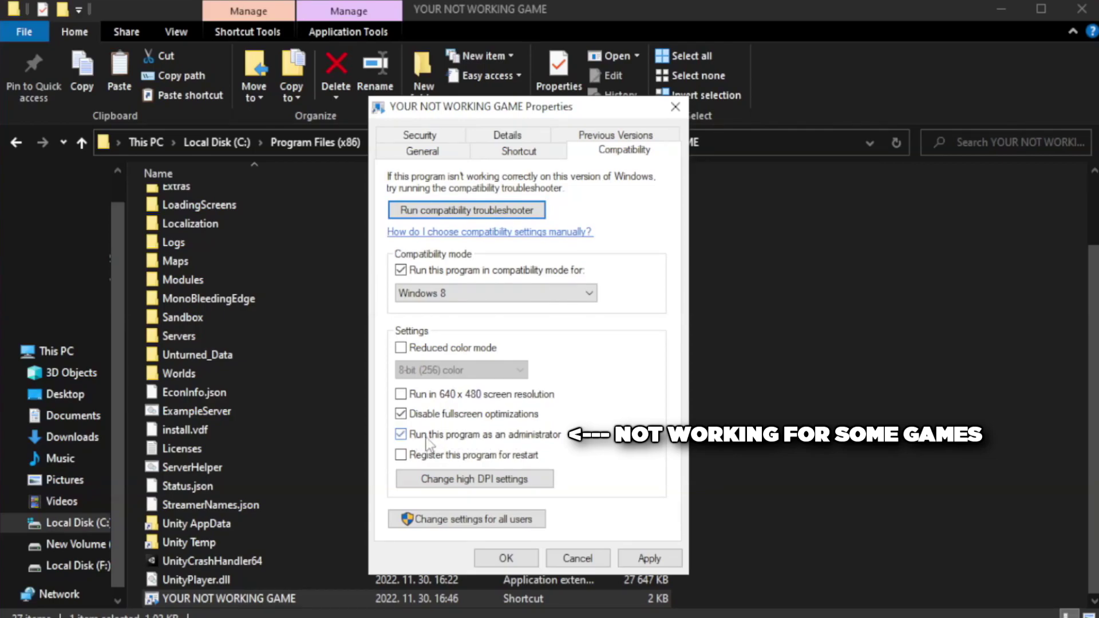
left_click(647, 560)
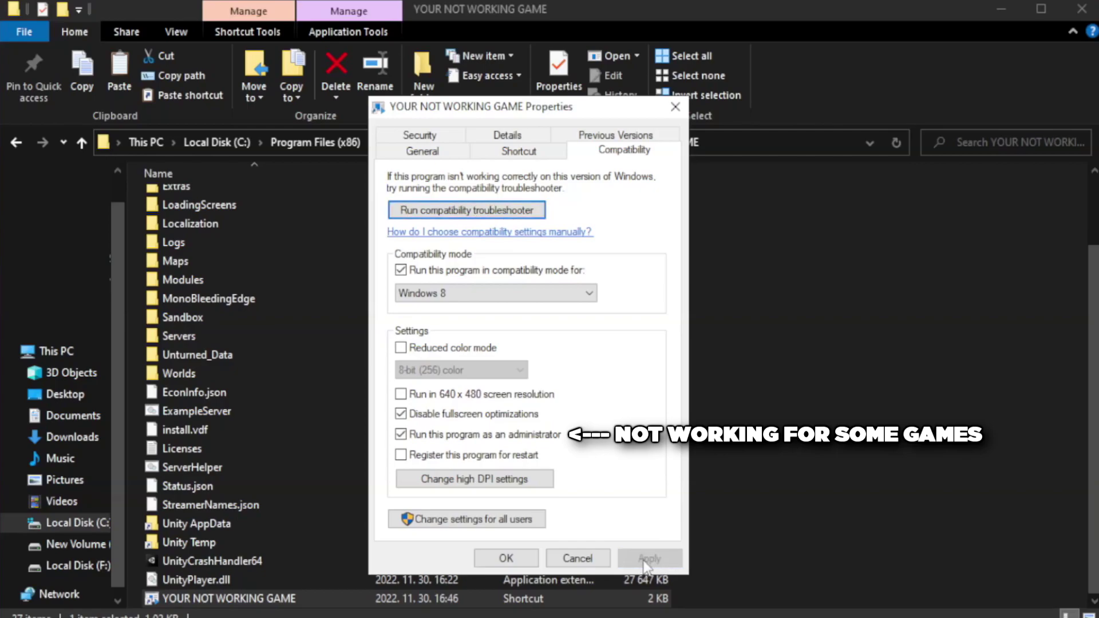
left_click(504, 559)
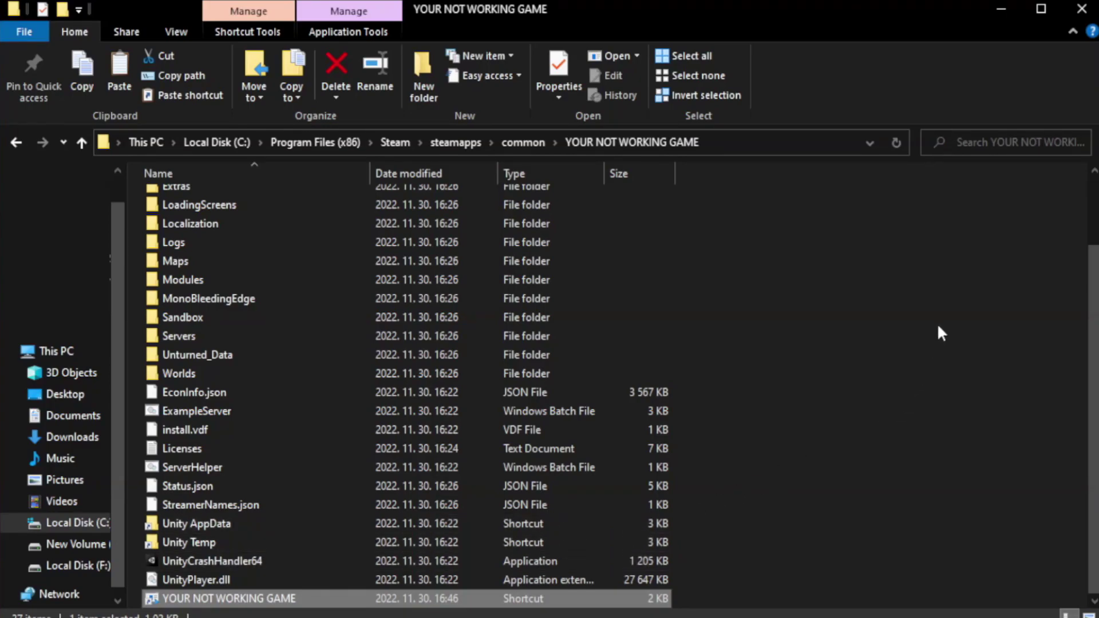
left_click(1081, 11)
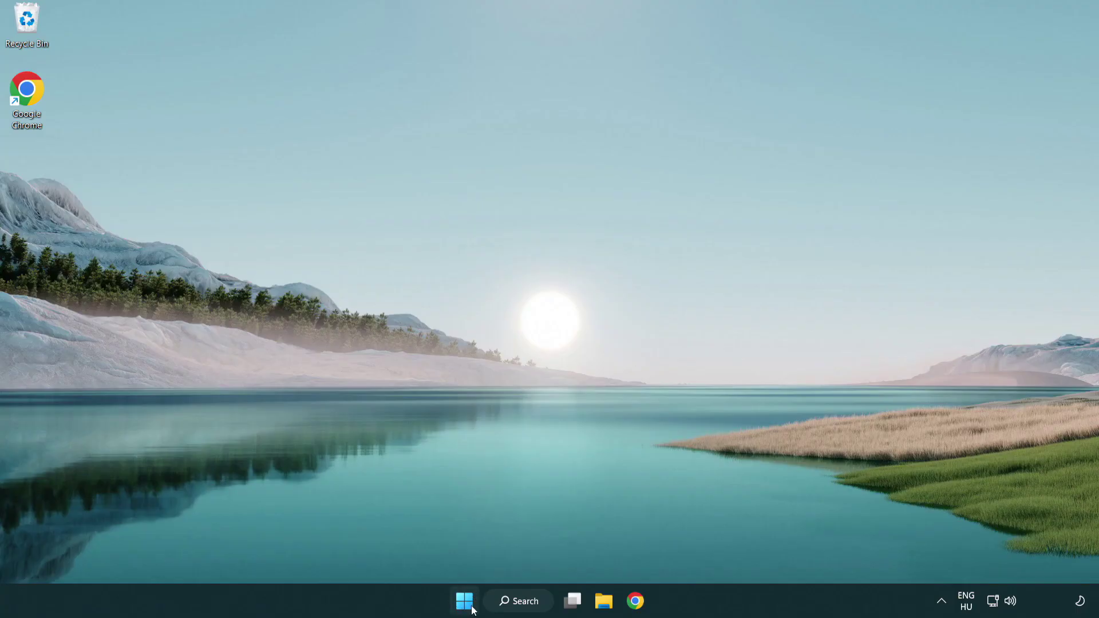
- In Task Manager, disable the Terminal and Phone Link apps from starting with Windows
right_click(464, 603)
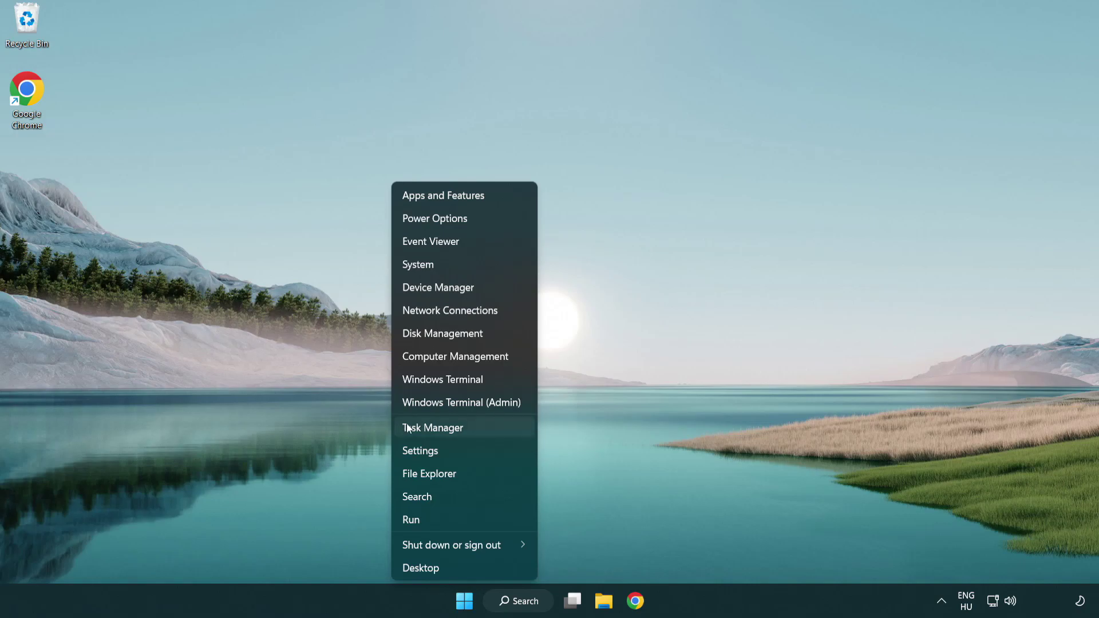
left_click(485, 429)
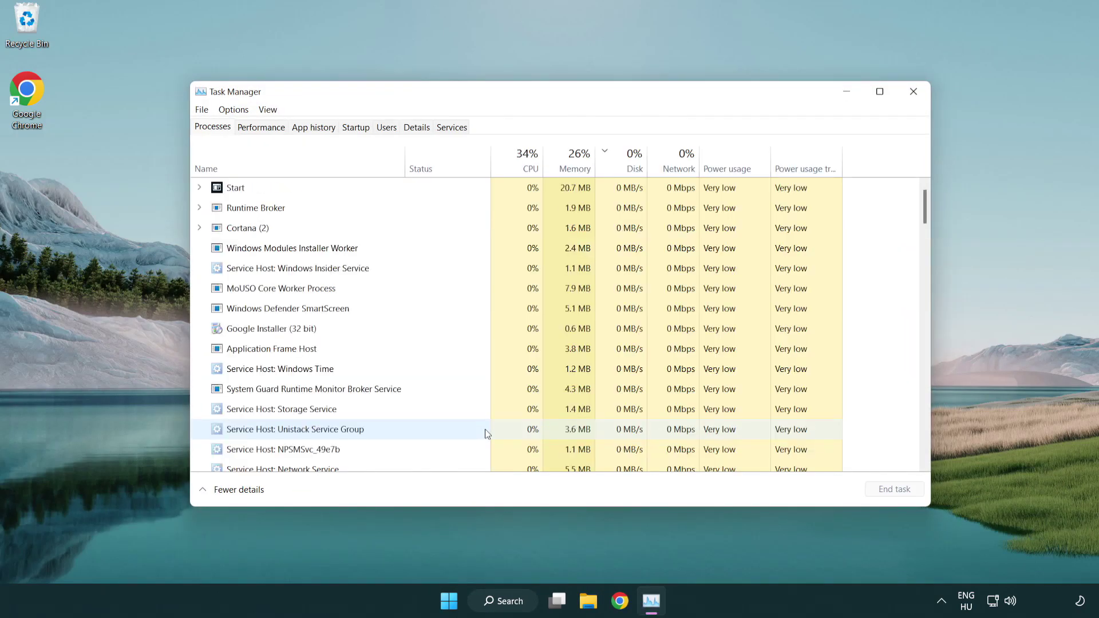
left_click(359, 130)
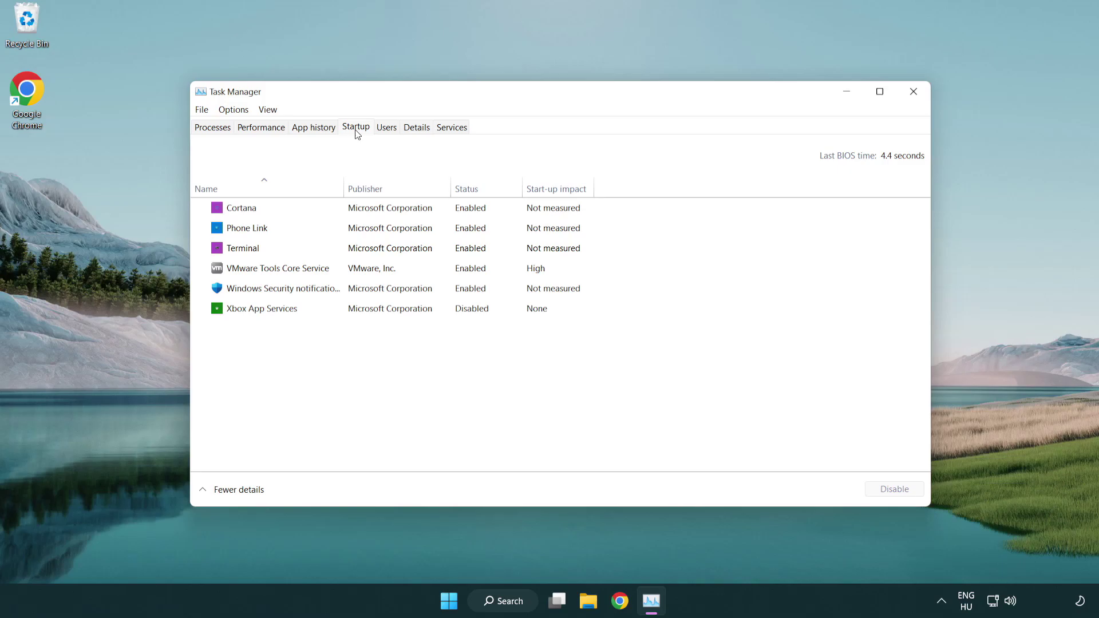
left_click(361, 252)
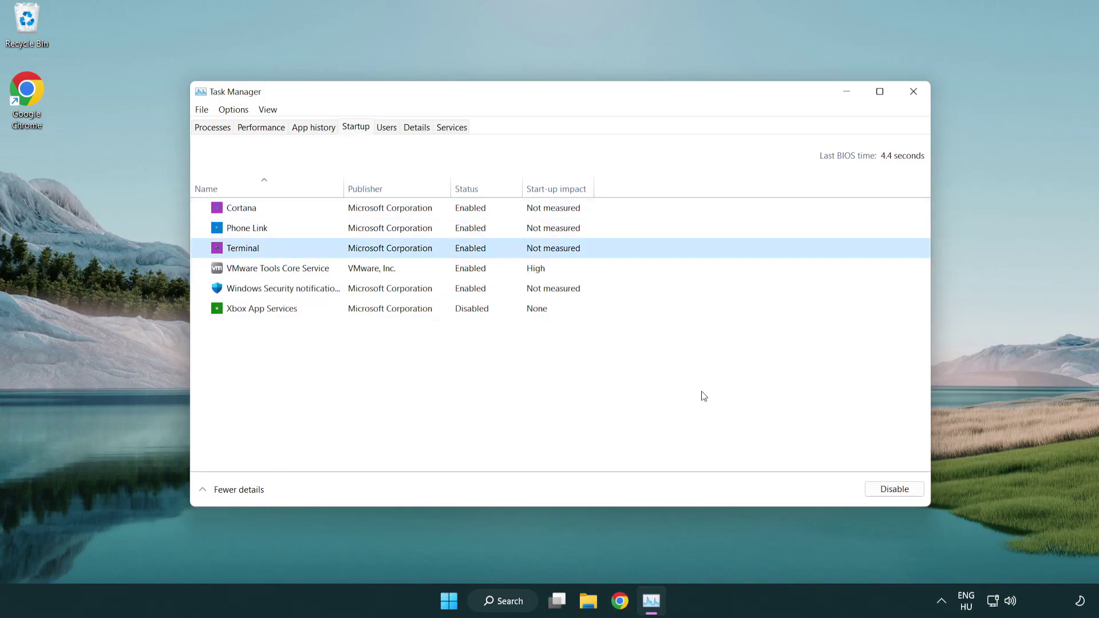
left_click(893, 489)
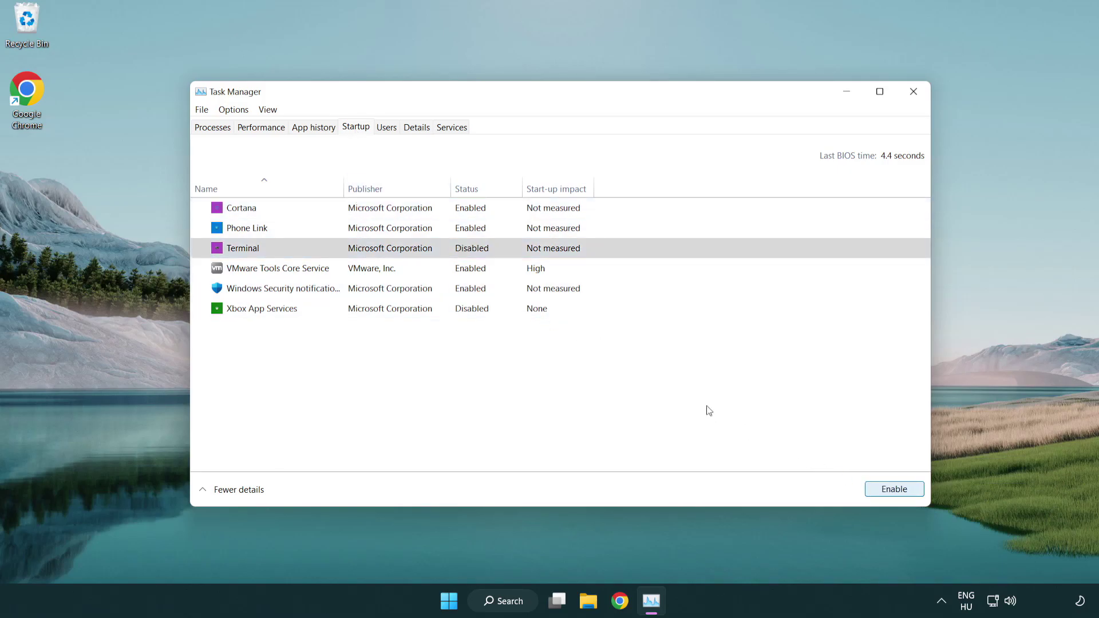
left_click(458, 229)
left_click(894, 490)
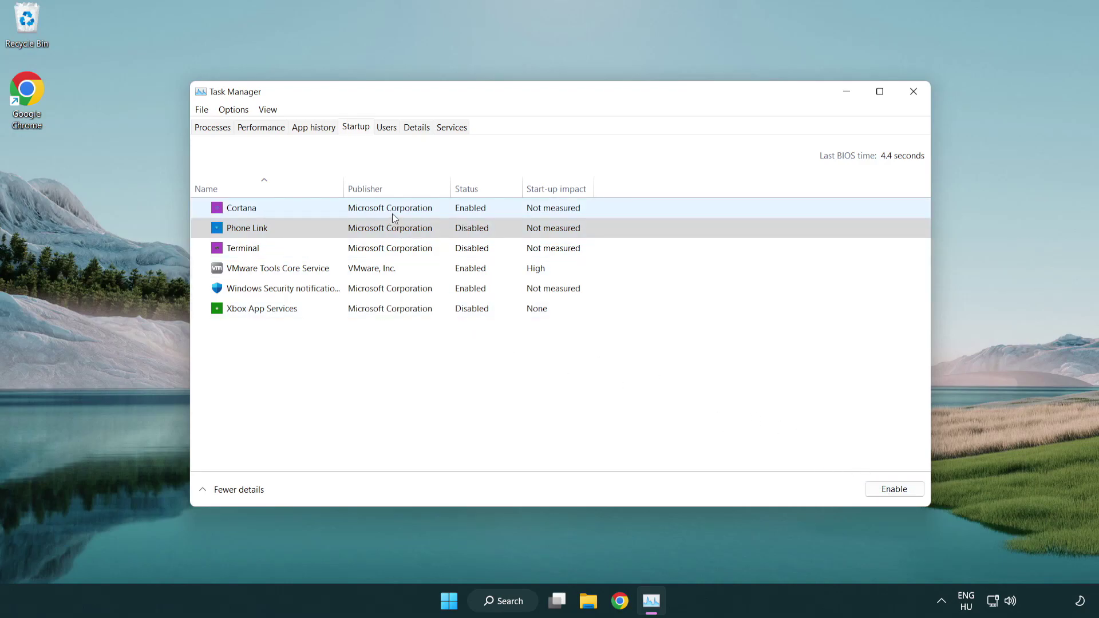
- Disable Cortana and the Windows Security notification entry at startup, and close Task Manager
left_click(393, 214)
left_click(884, 489)
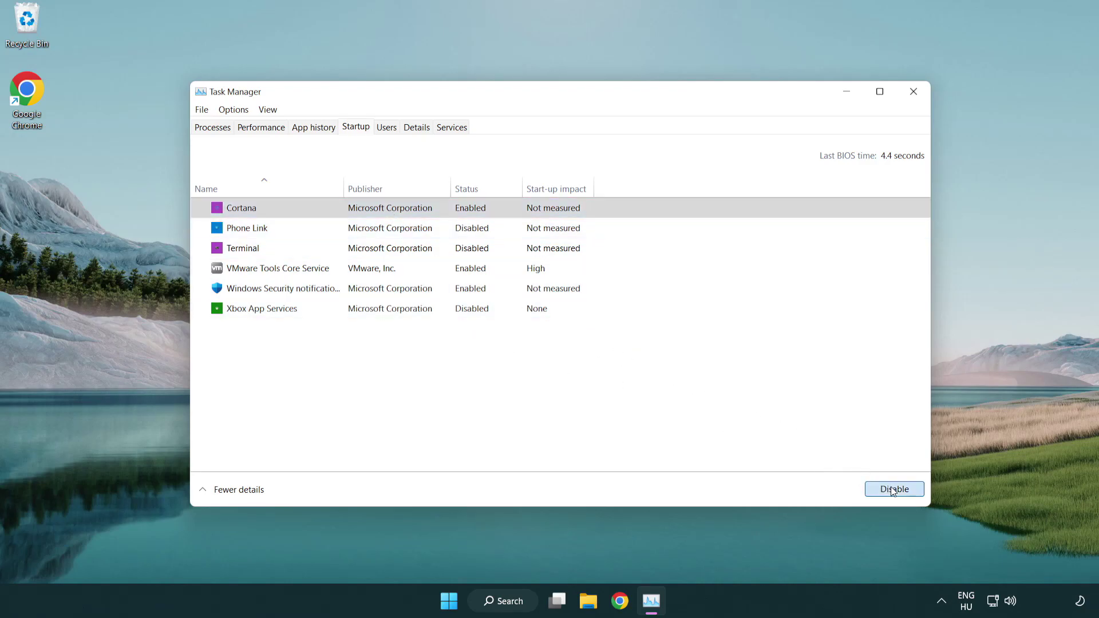
left_click(523, 296)
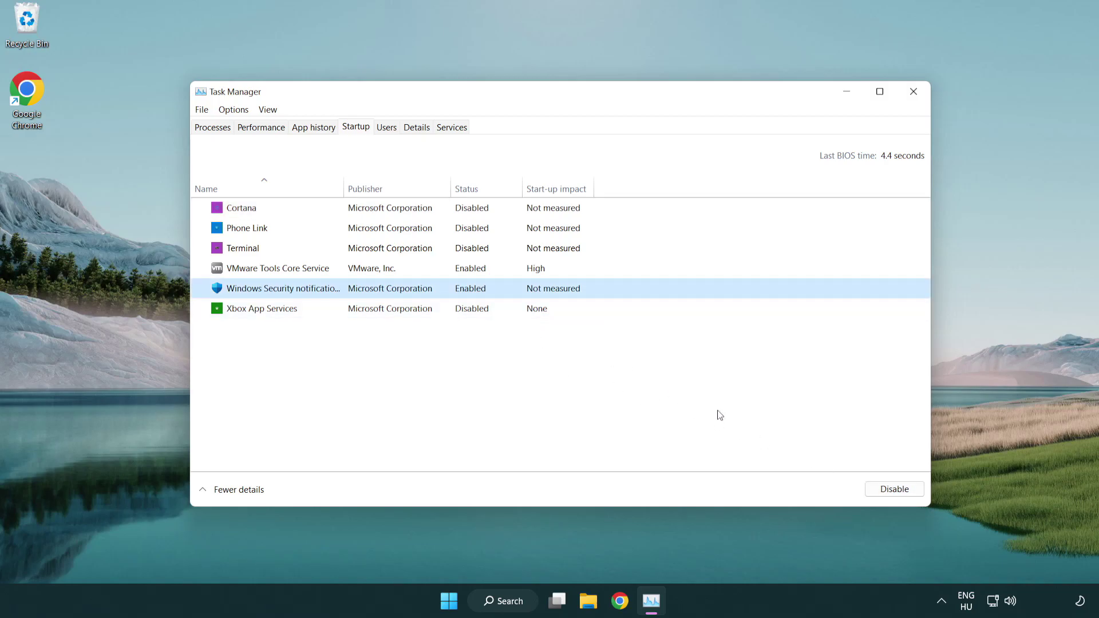
left_click(885, 489)
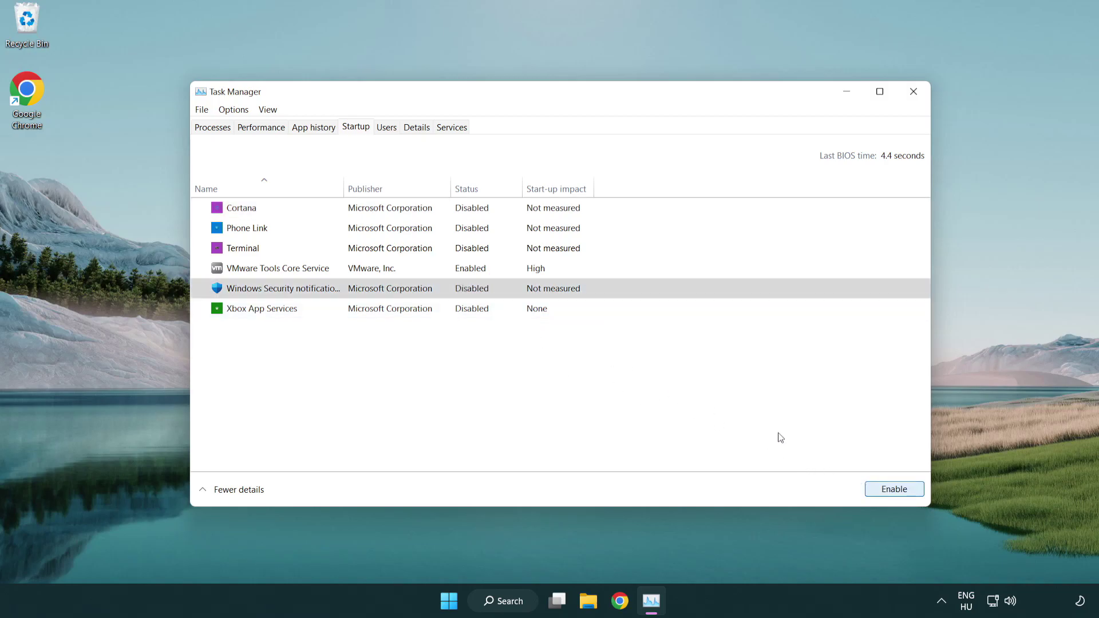
left_click(915, 94)
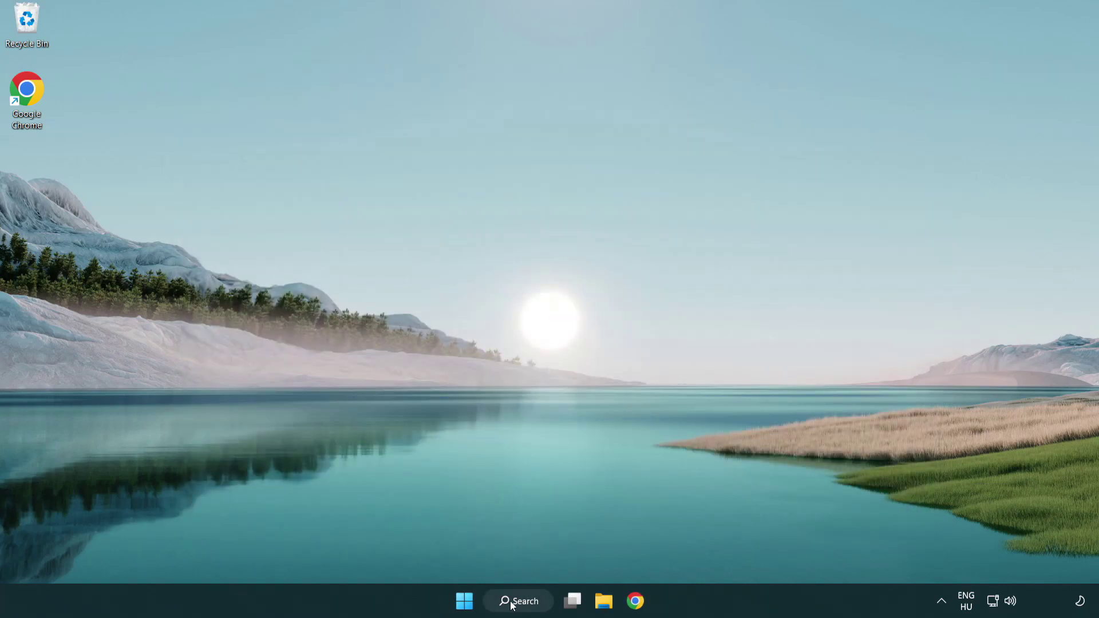
- Search Windows for "security" and open the Windows Security app
left_click(523, 606)
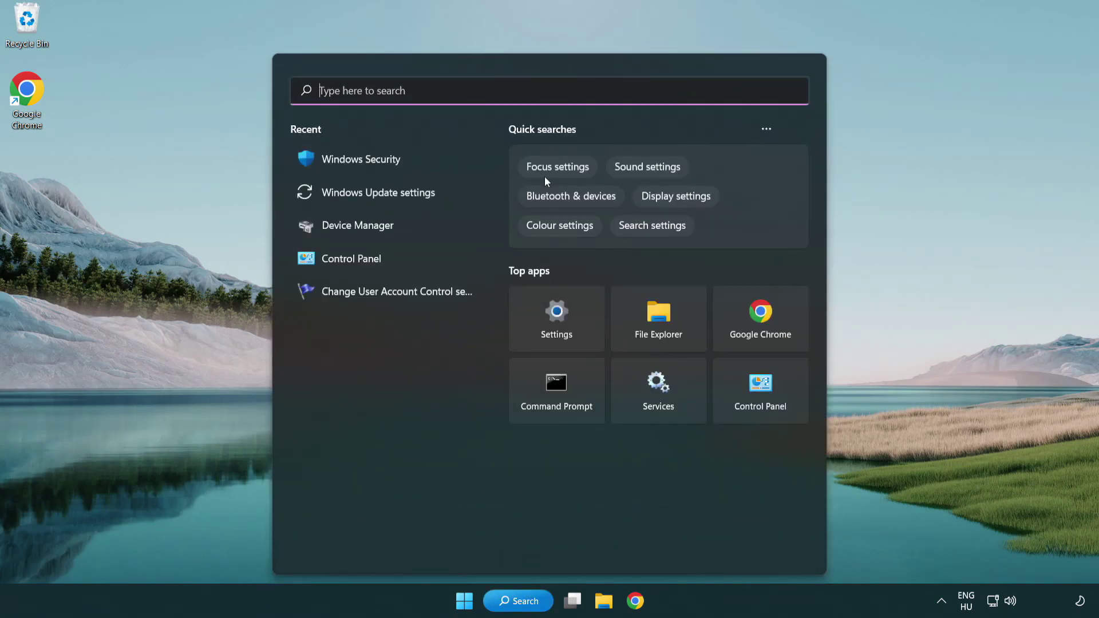
type("sec")
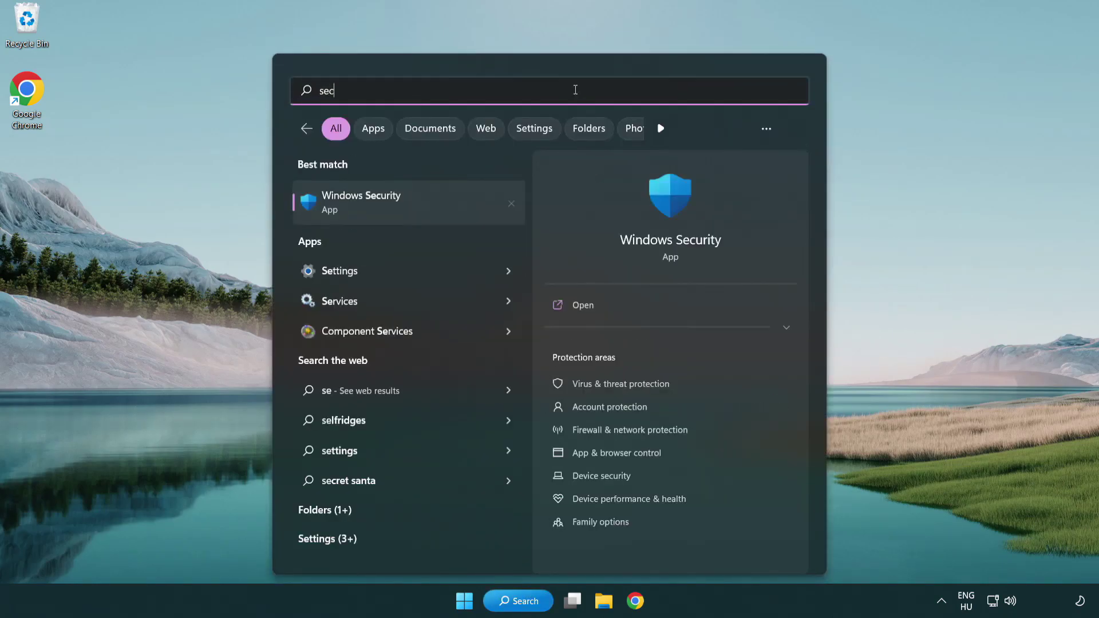
type("uri")
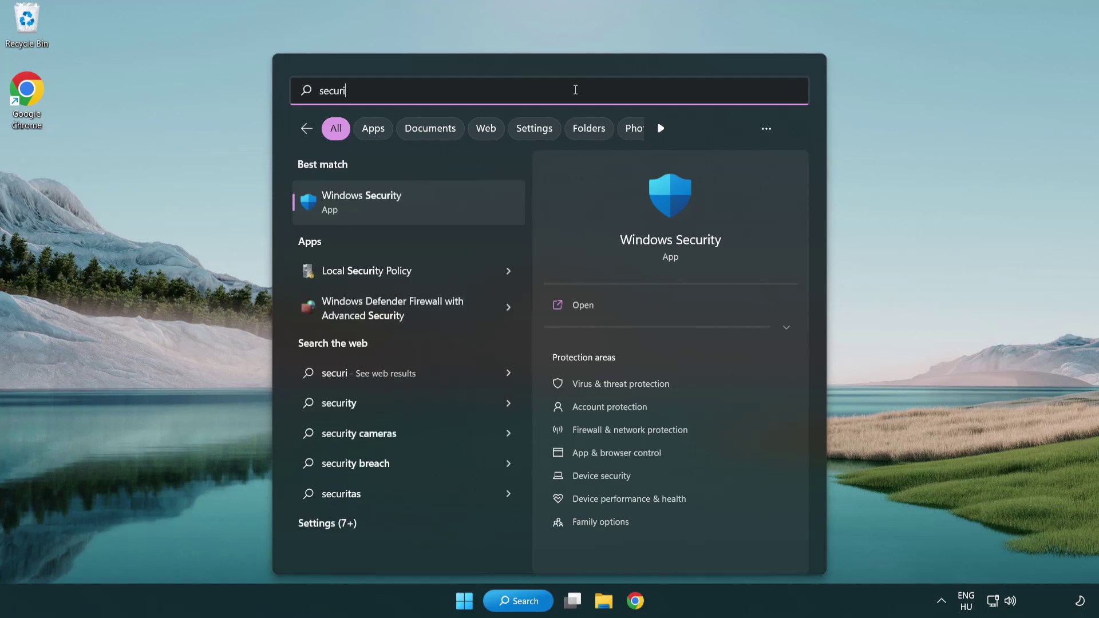
type("ty")
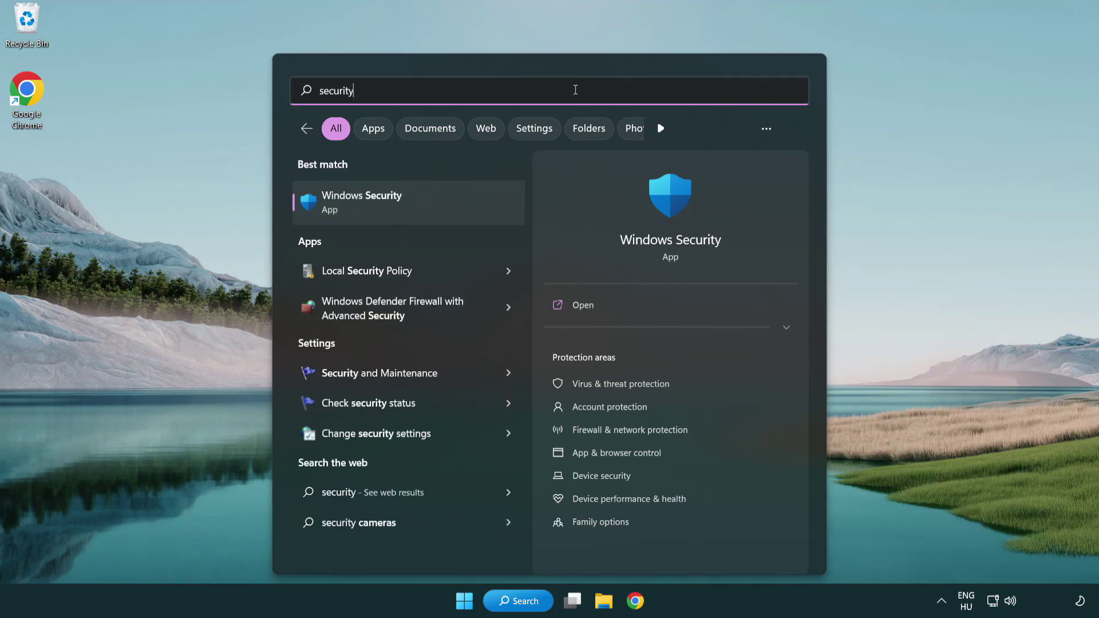
left_click(450, 209)
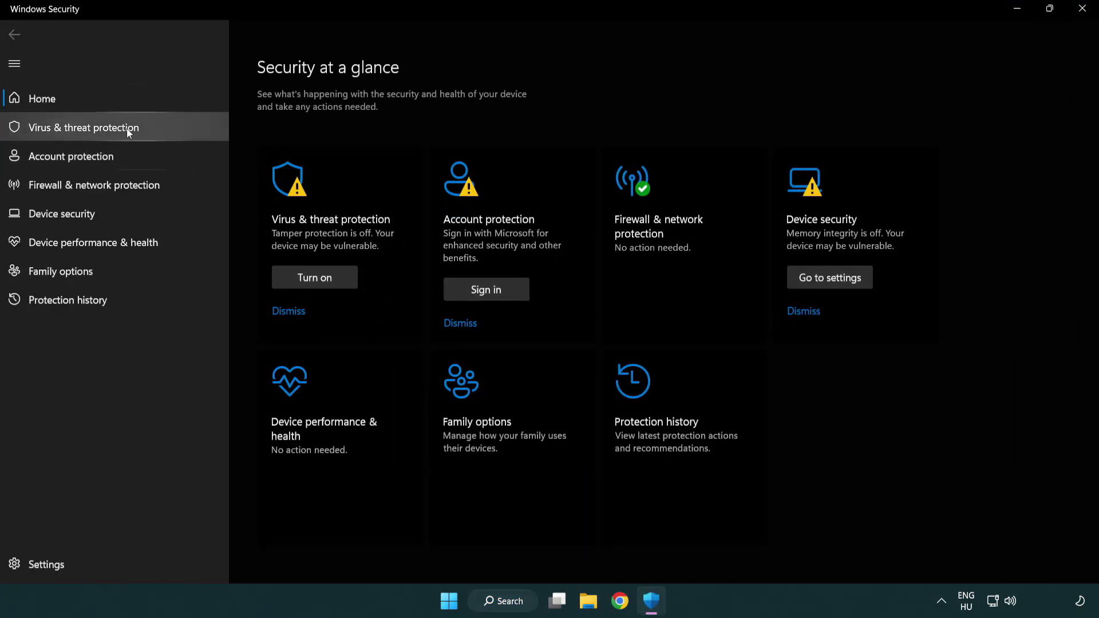
- Open the exclusions list in the Virus & threat protection settings
left_click(166, 131)
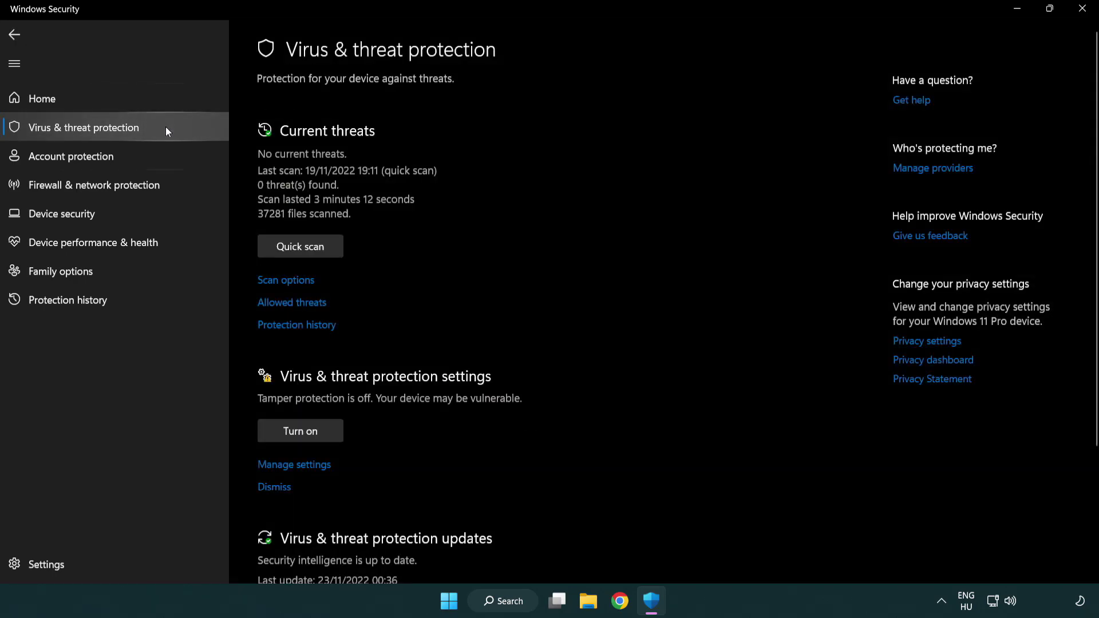
scroll(317, 234, "down", 2)
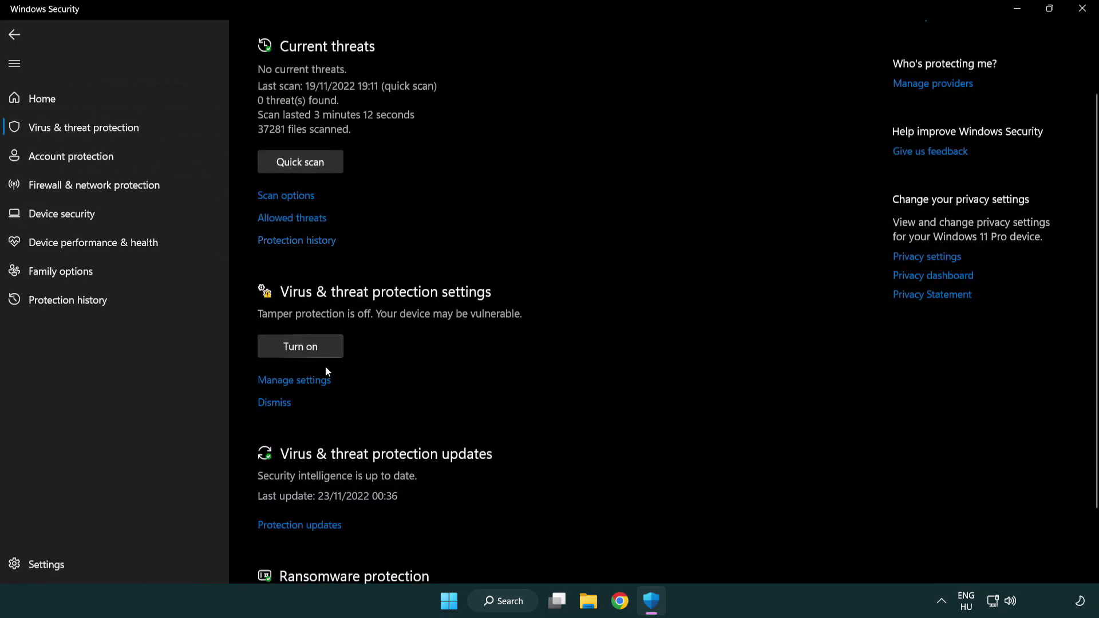
left_click(292, 382)
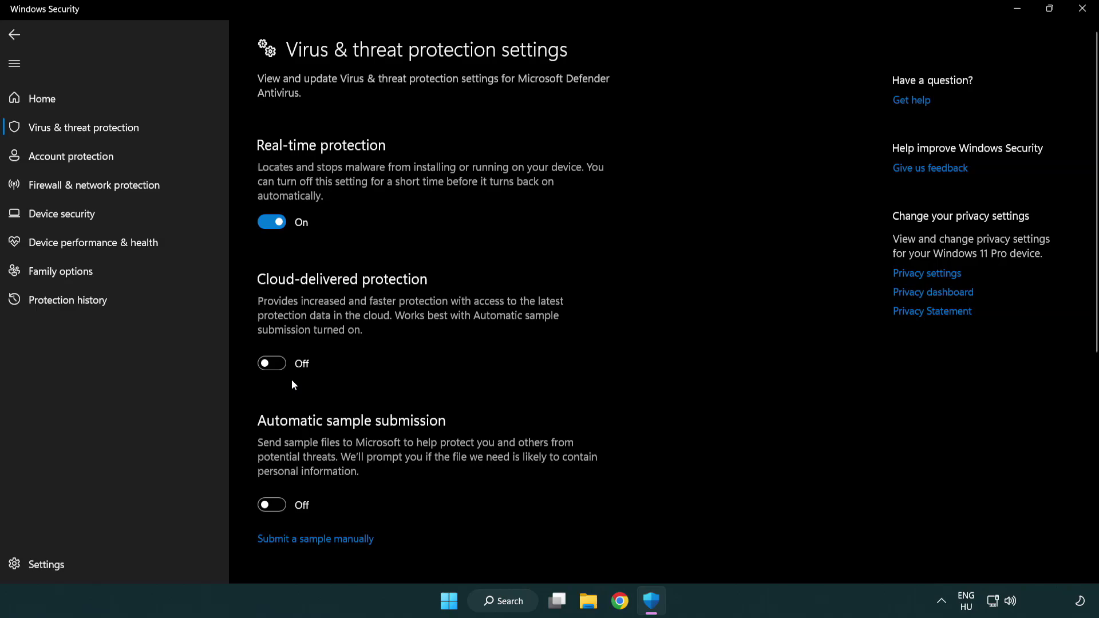
scroll(292, 385, "down", 6)
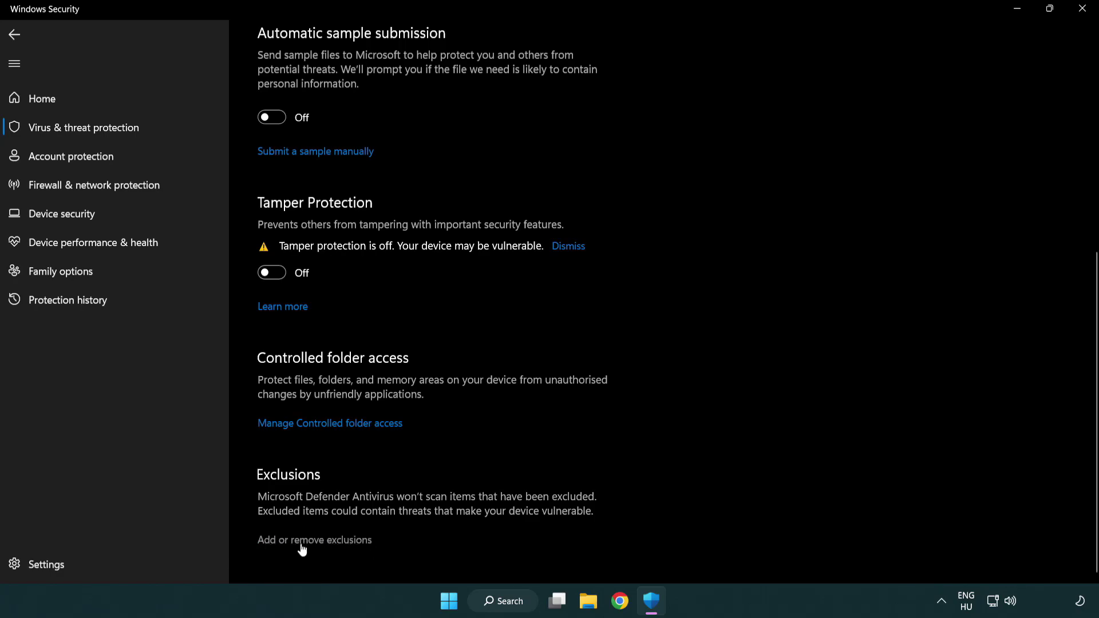
left_click(319, 541)
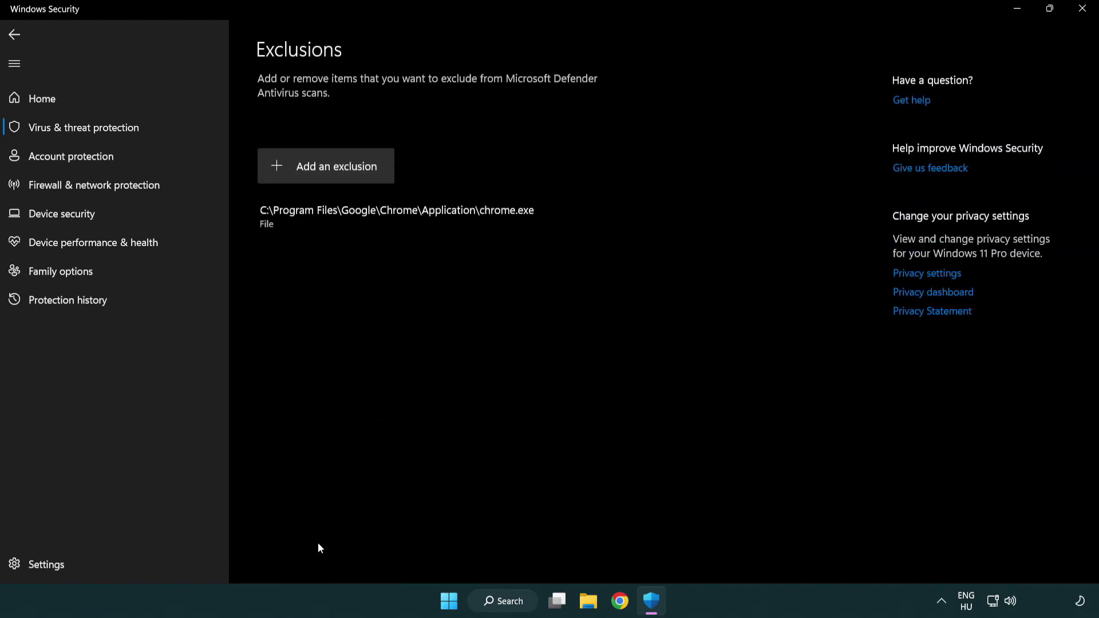
- Add the file NOT WORKING APP from C:\Program Files (x86)\NOT WORKING APP as an antivirus scan exclusion, and close Windows Security
left_click(330, 172)
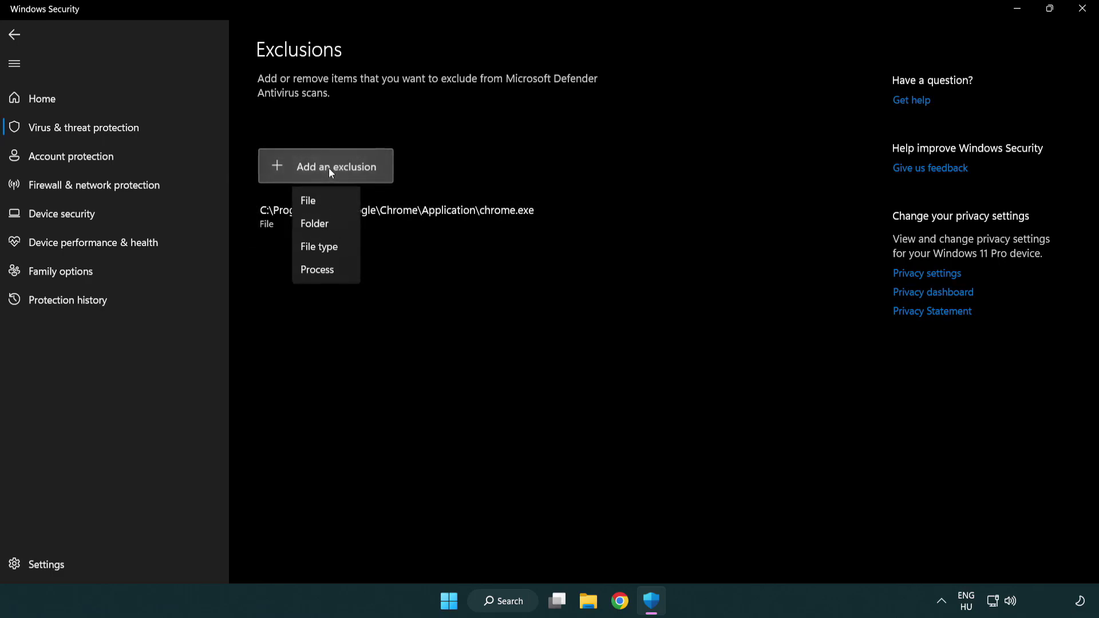
left_click(331, 201)
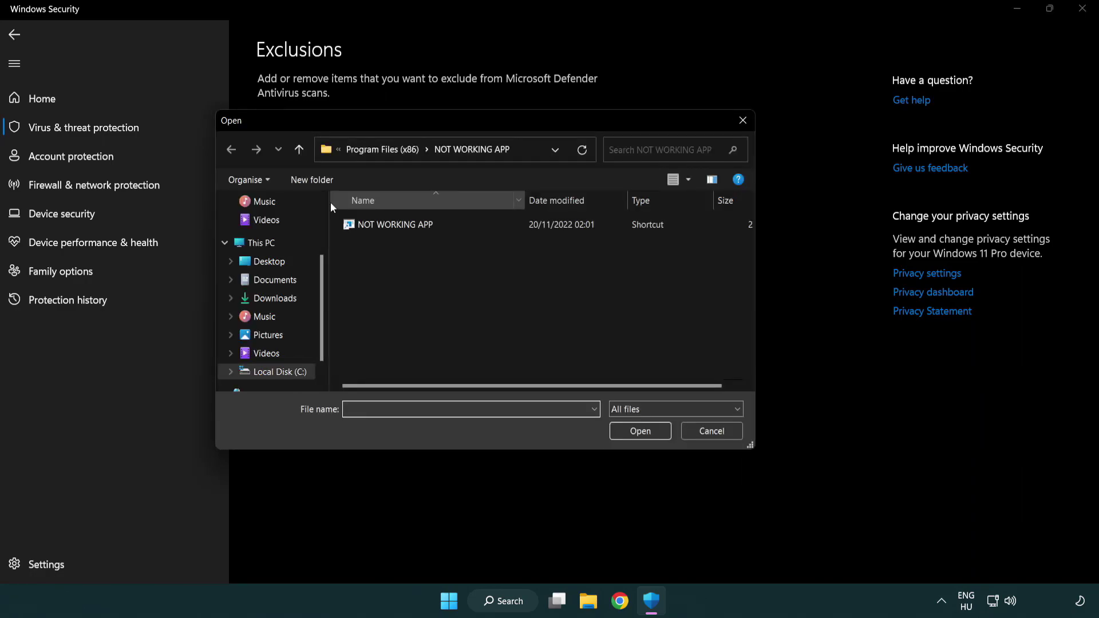
left_click(372, 152)
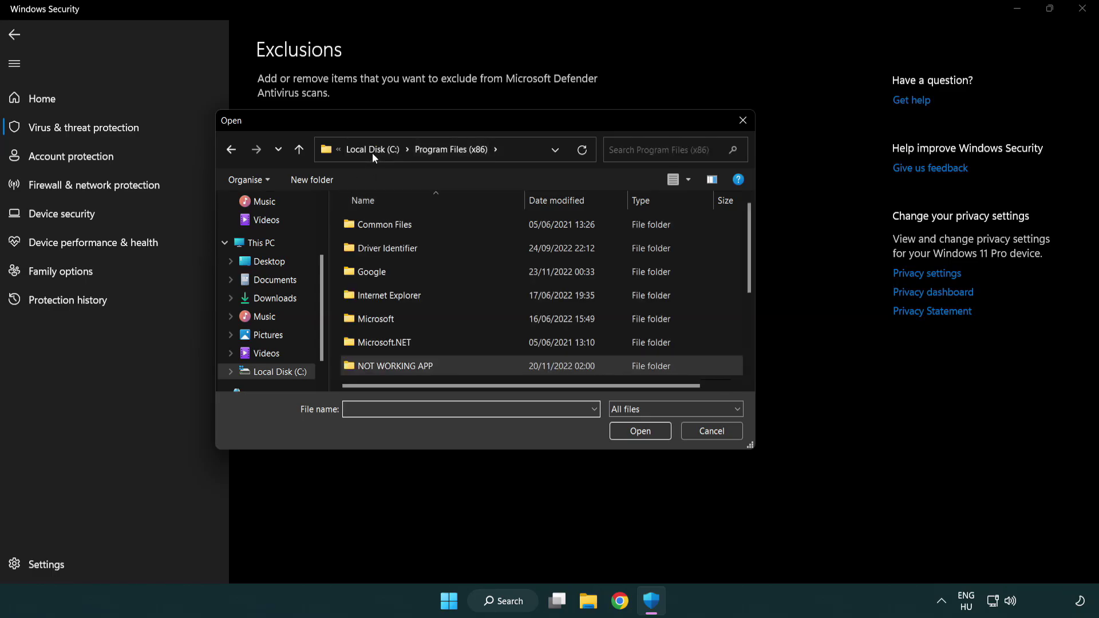
left_click(373, 151)
left_click(360, 149)
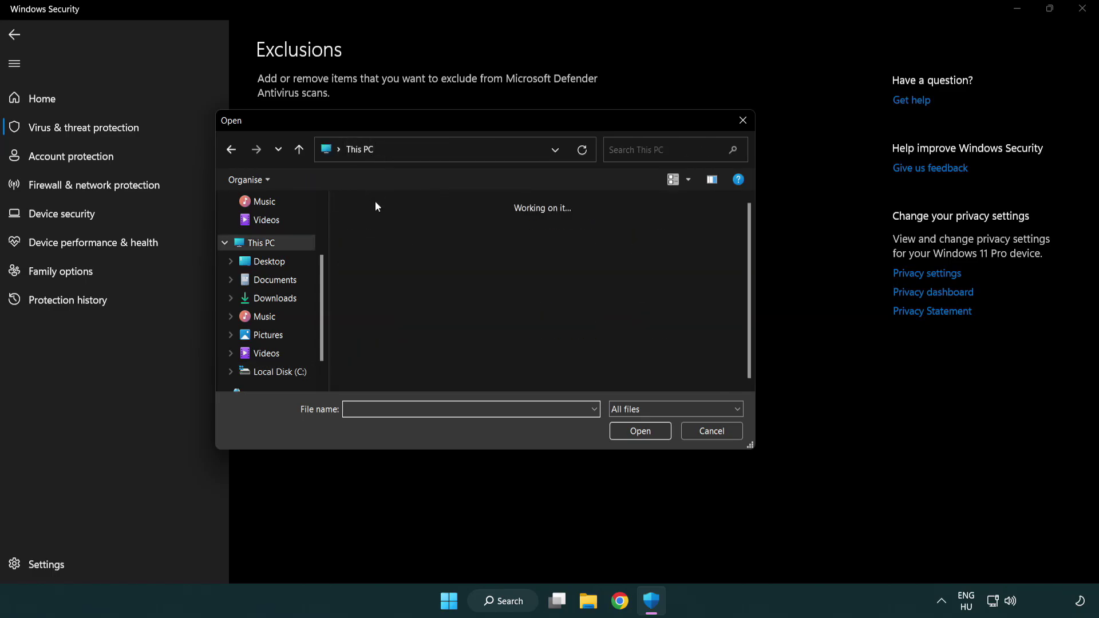
double_click(401, 380)
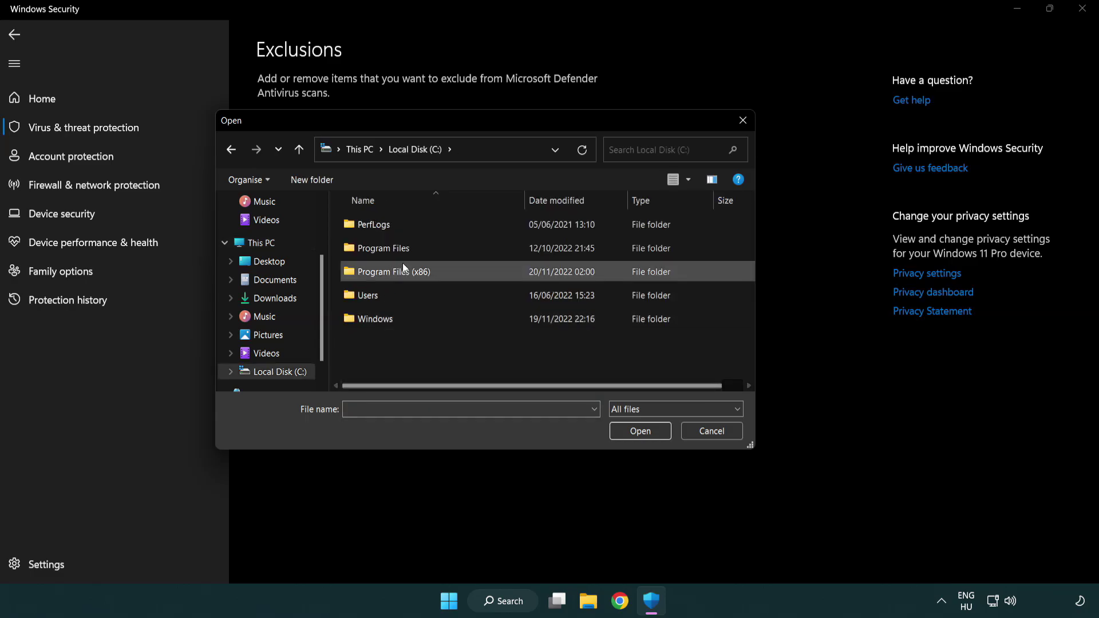
double_click(401, 270)
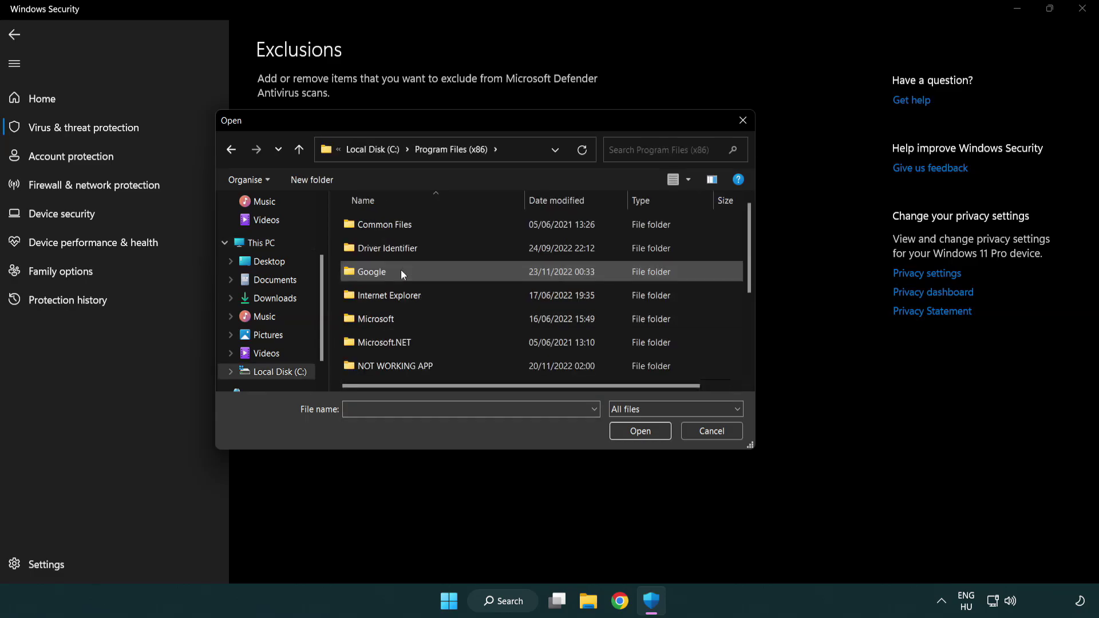
double_click(410, 366)
left_click(389, 224)
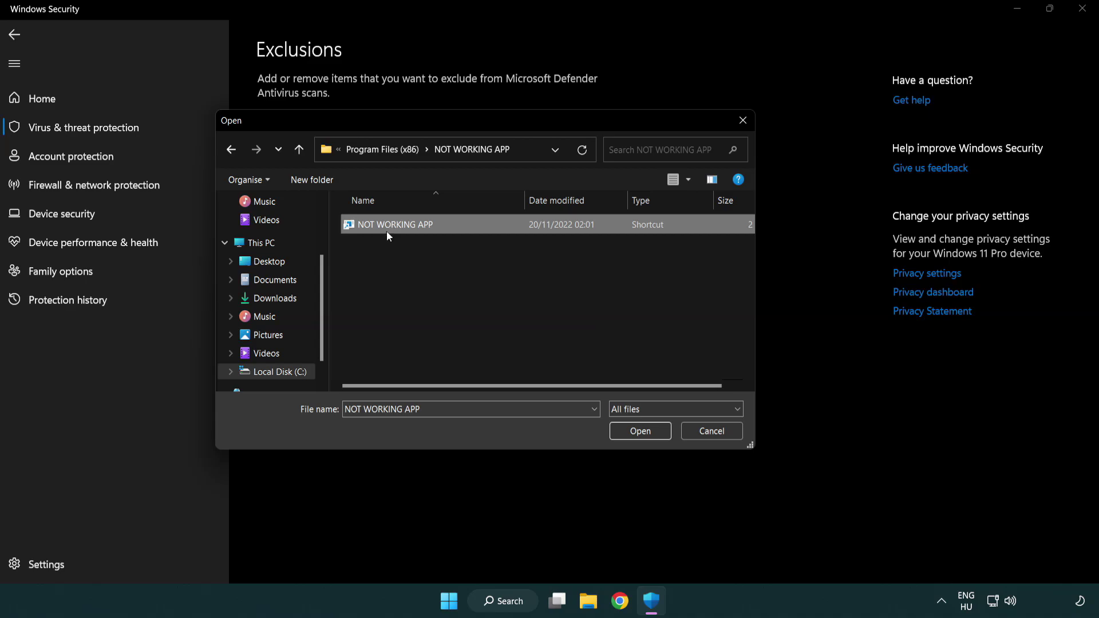
left_click(639, 435)
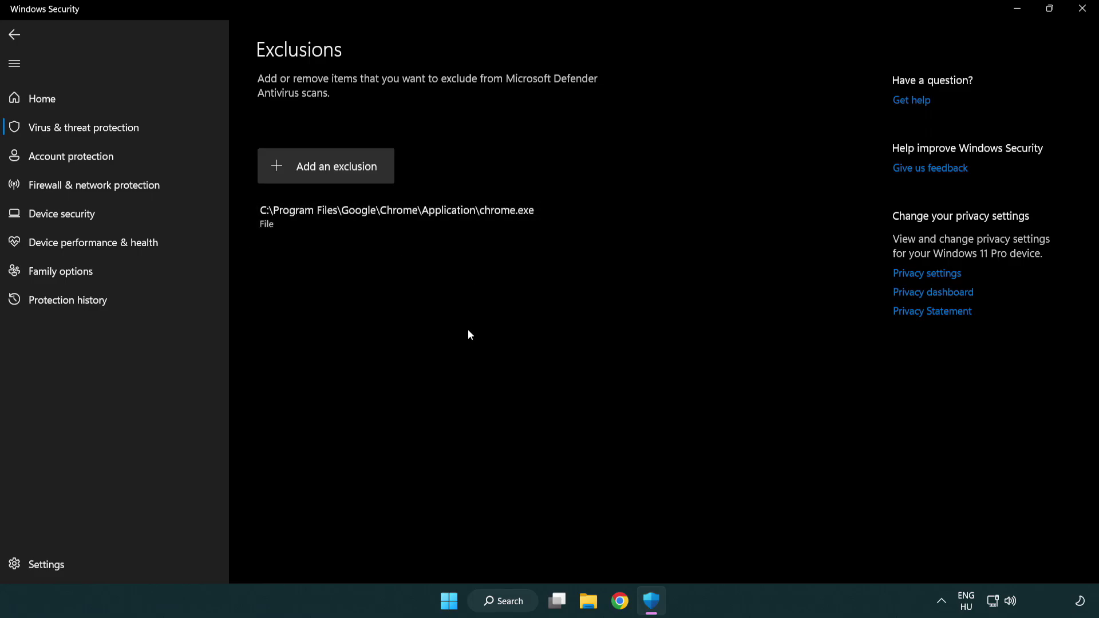
left_click(1082, 9)
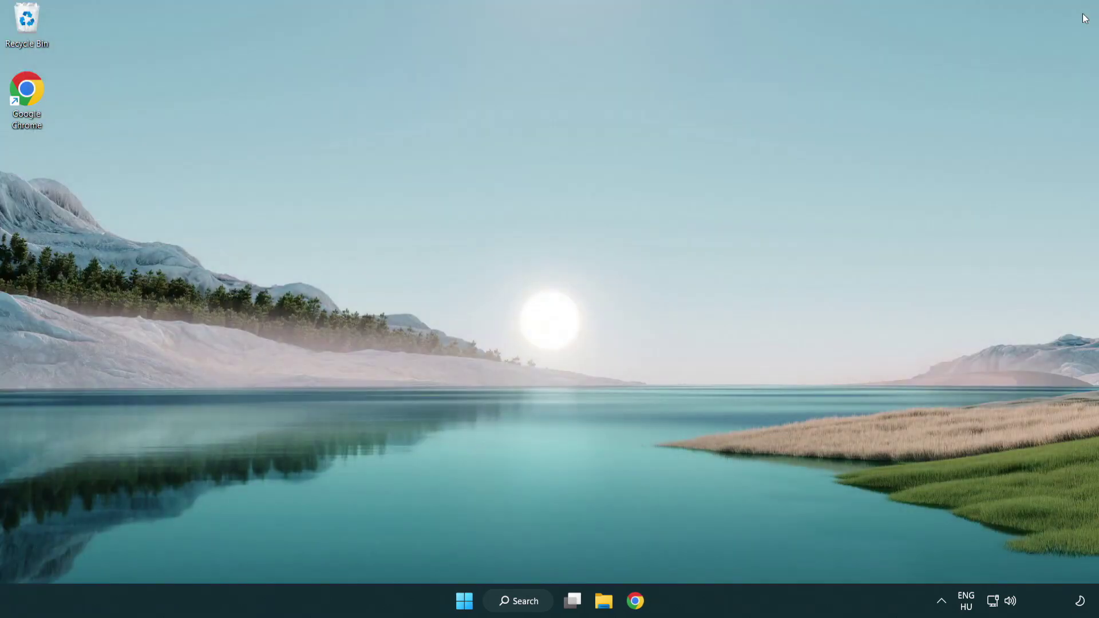
- Bring up the computer's power options for sleeping, shutting down or restarting
left_click(465, 601)
left_click(729, 551)
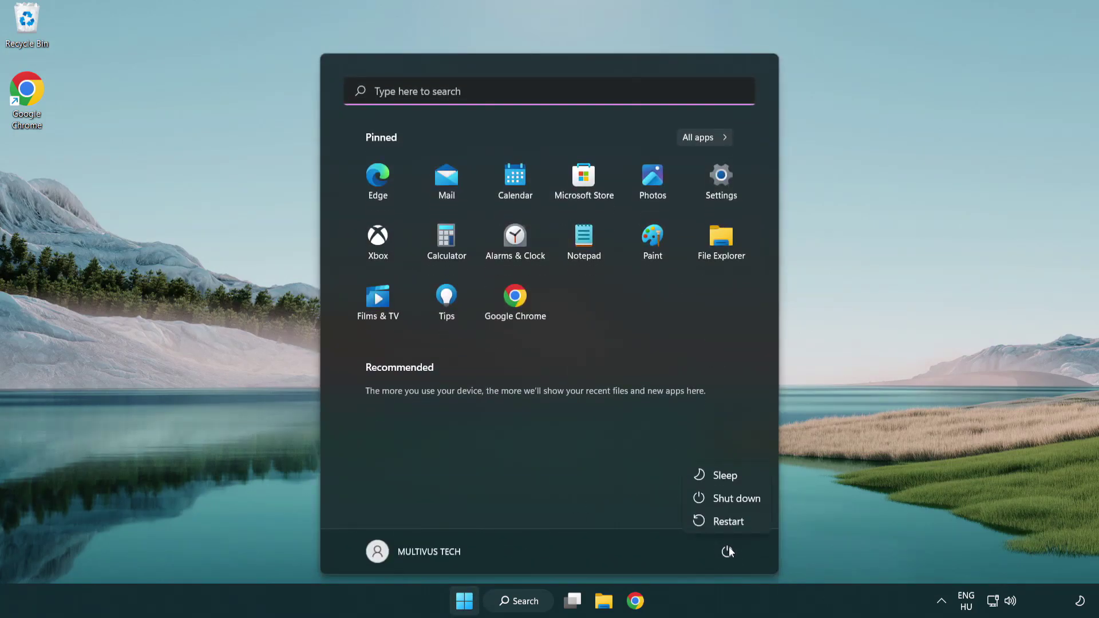